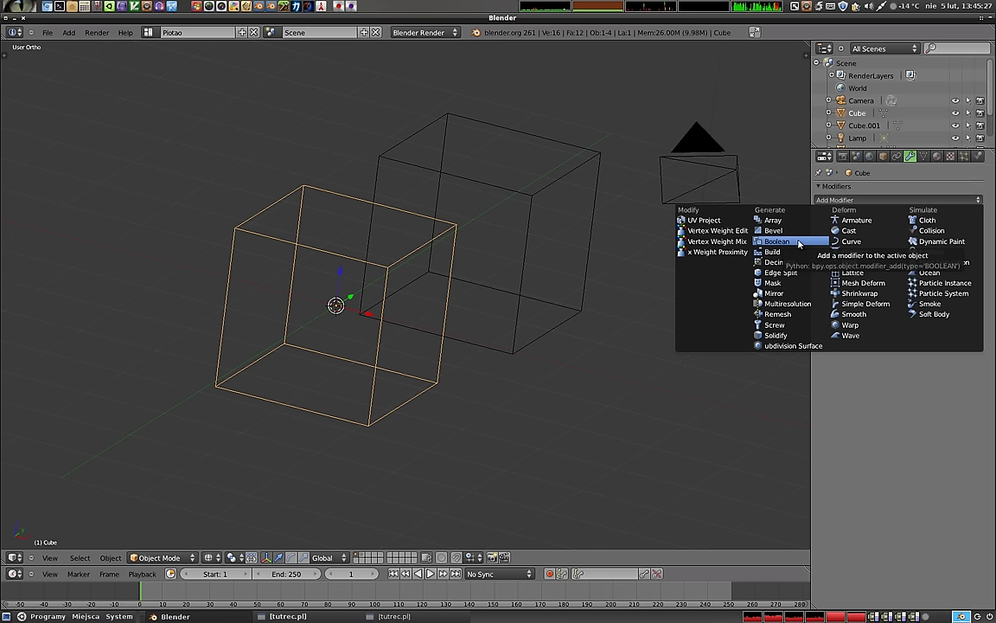
- Add a Boolean modifier to the front cube and choose Intersect as its operation
left_click(798, 243)
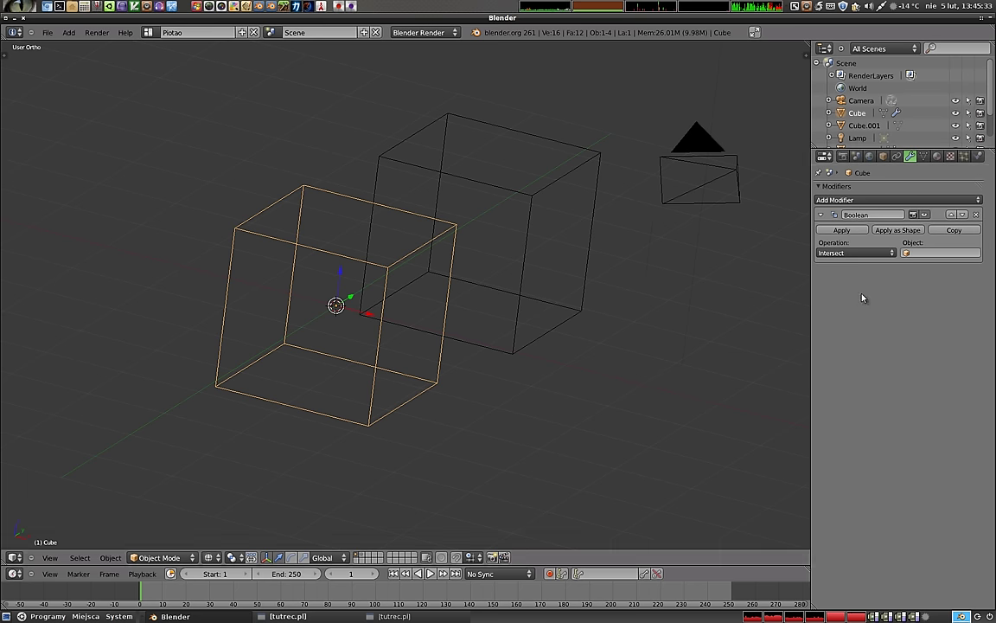
left_click(856, 252)
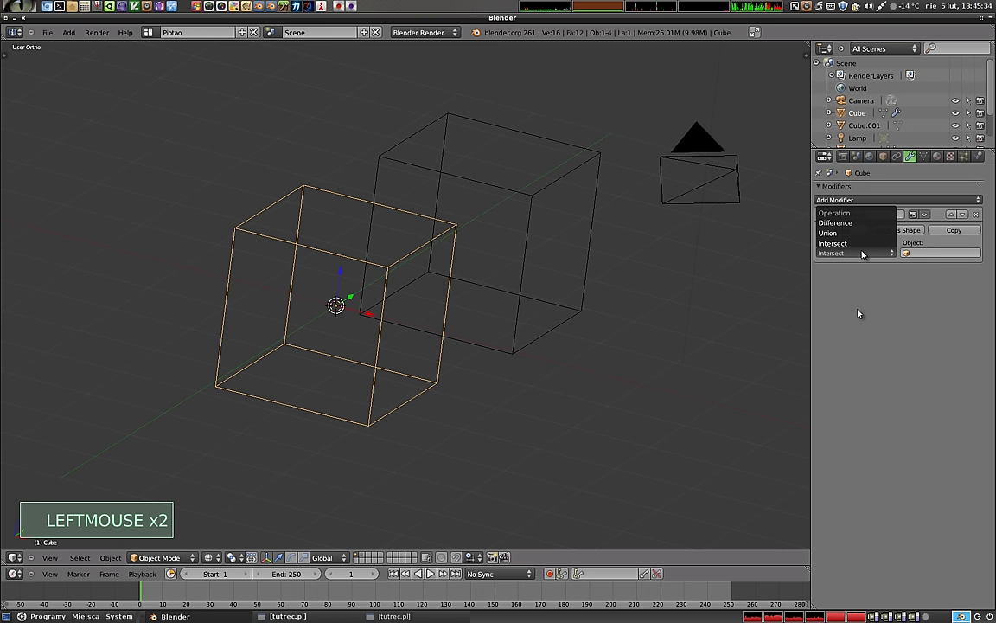
left_click(863, 256)
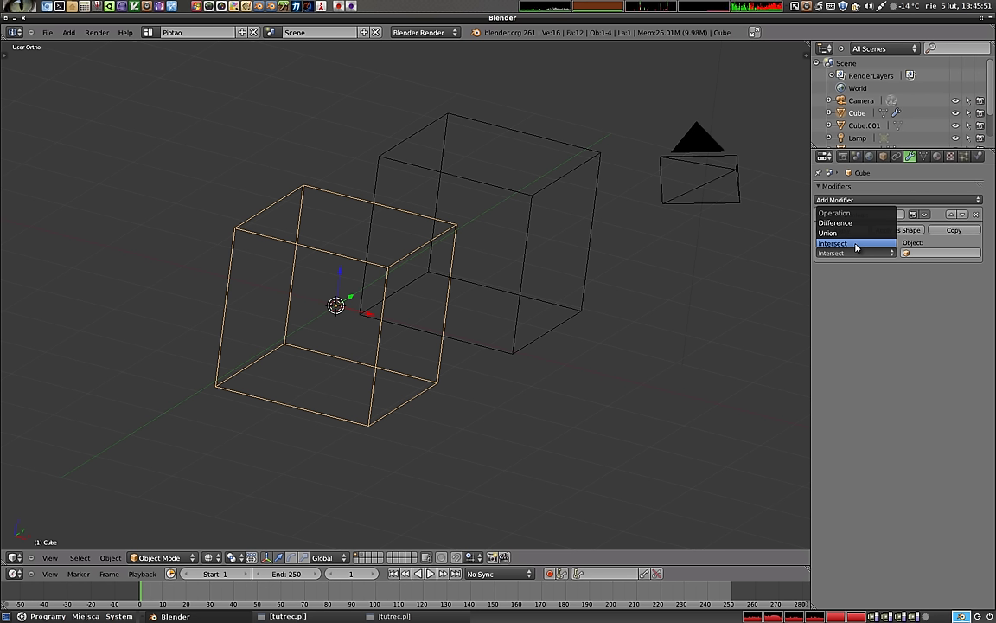
left_click(856, 244)
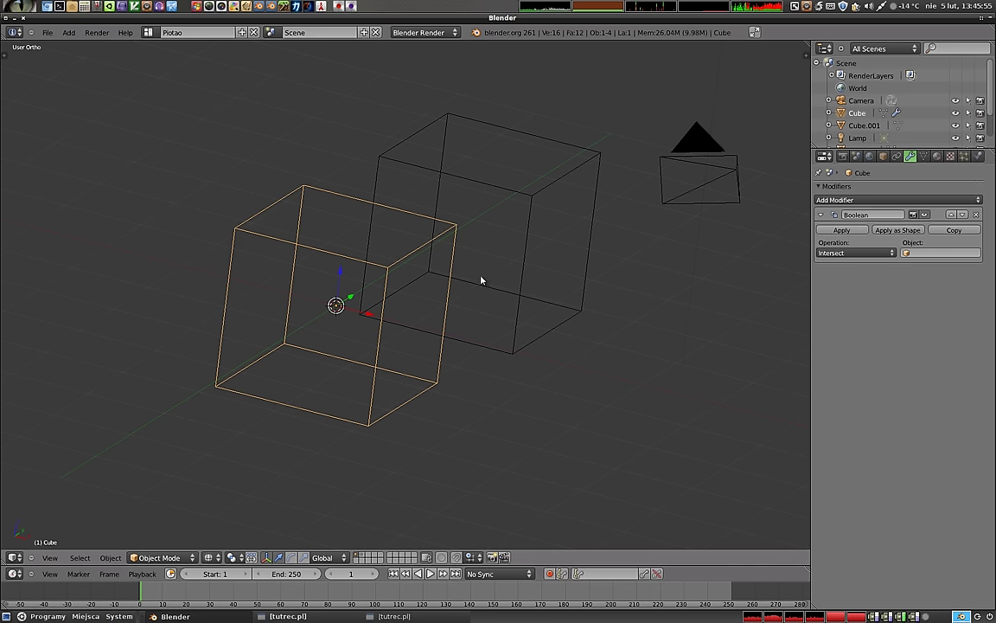
- Show the object properties sidebar and check the names of the rear and front cubes
key("n")
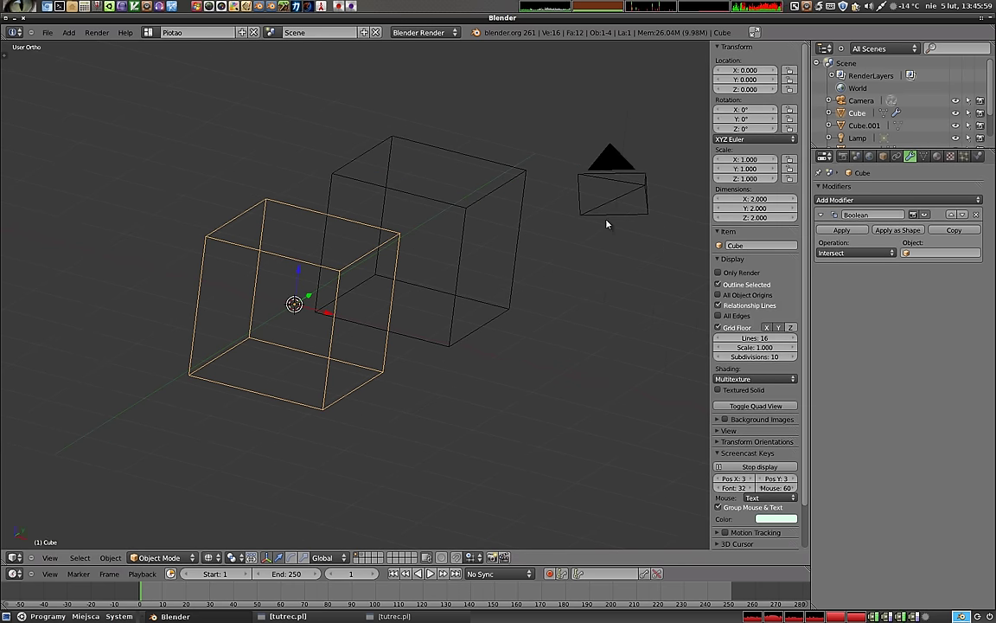
right_click(494, 203)
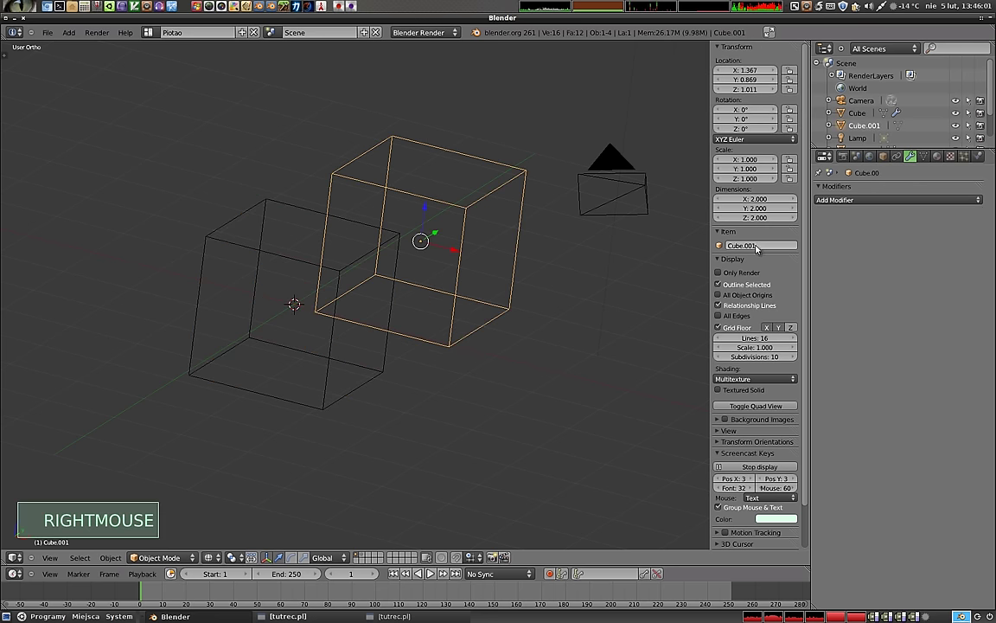
right_click(345, 272)
right_click(345, 272)
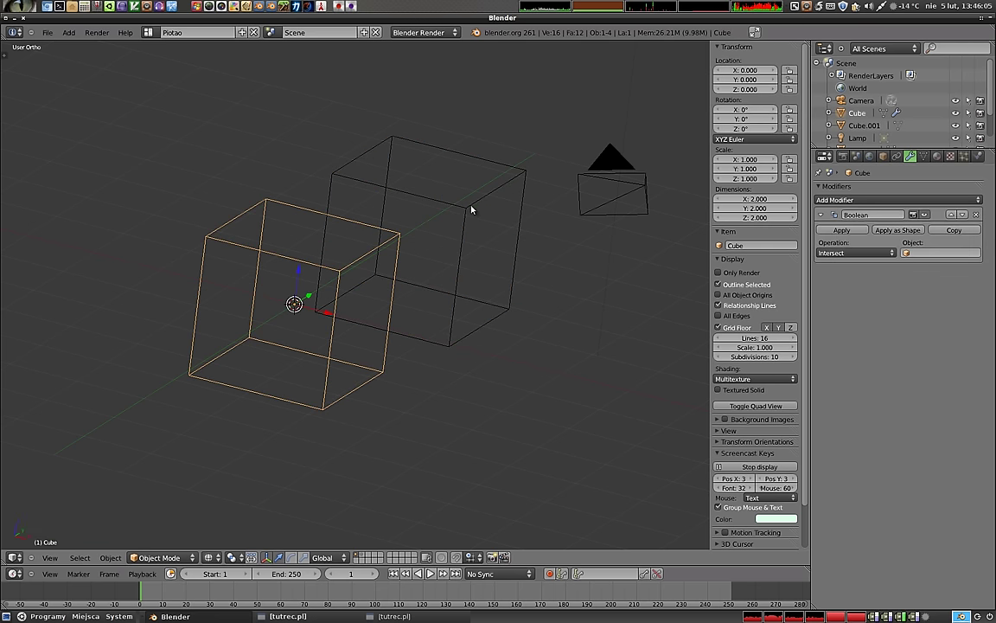
- Switch to solid shading and set Cube.001 as the target object of the front cube's Boolean modifier
key("z")
right_click(336, 277)
right_click(278, 264)
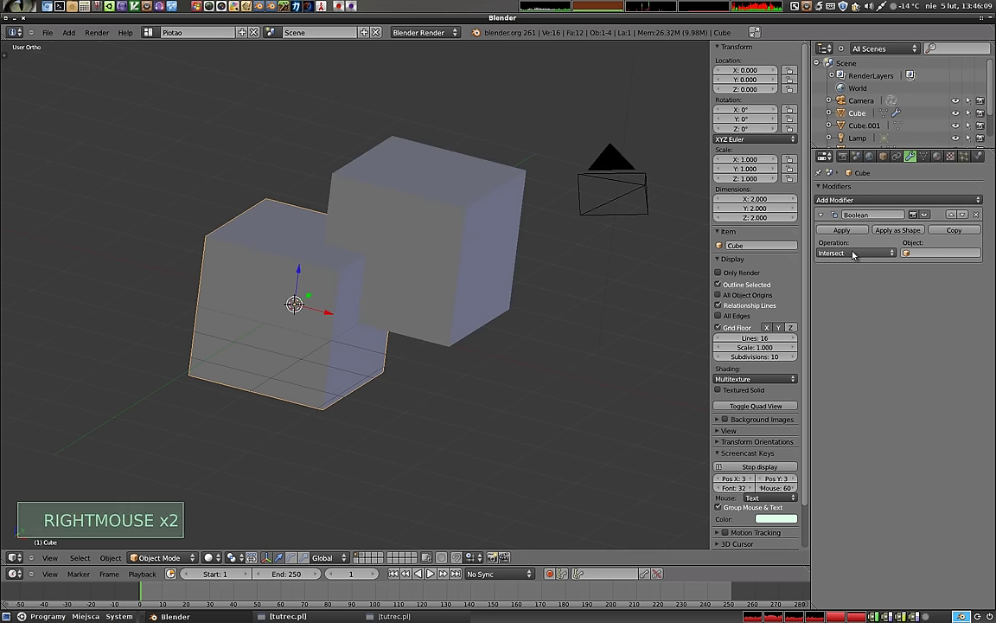
left_click(908, 253)
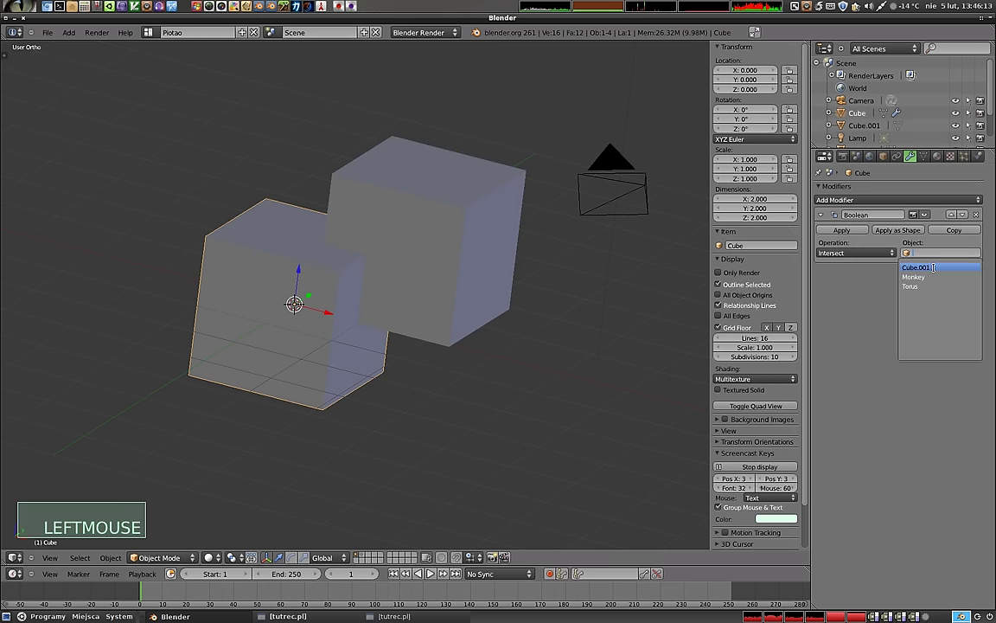
left_click(940, 267)
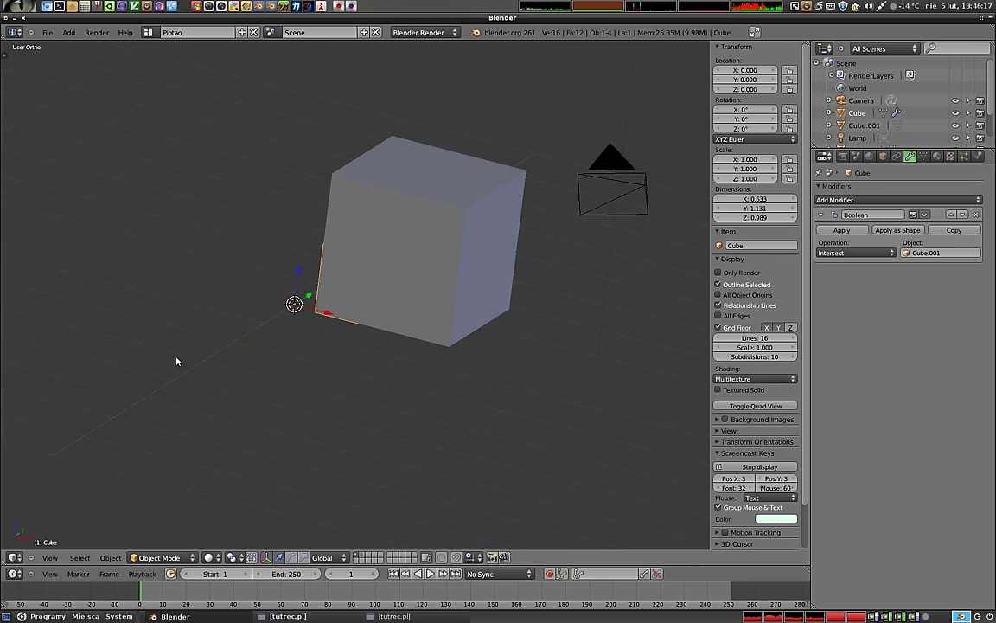
- Display the scene in wireframe and move Cube.001 to about X 1.12, Y -0.26
key("z")
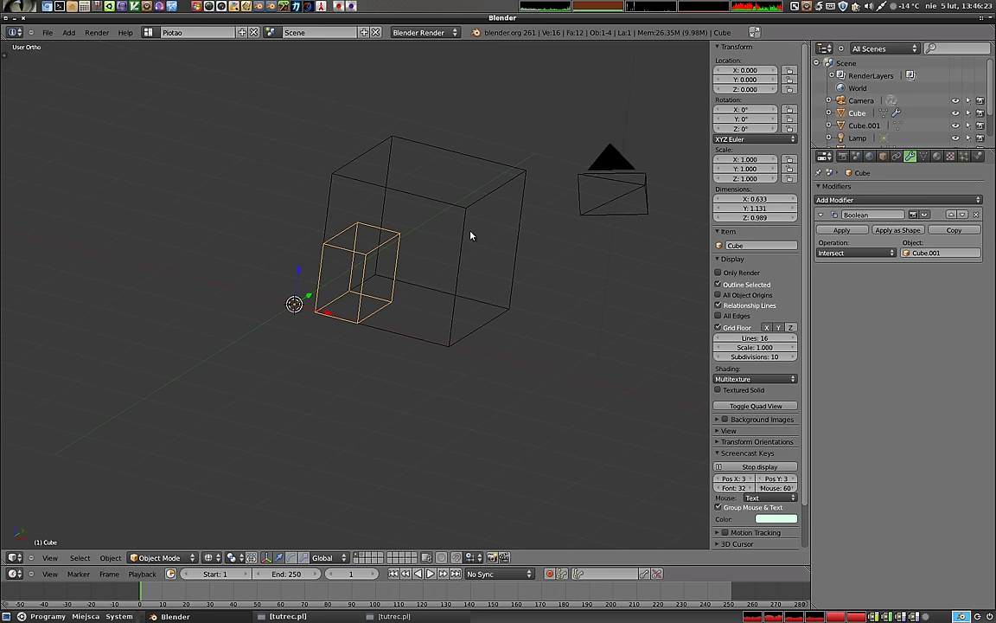
right_click(456, 205)
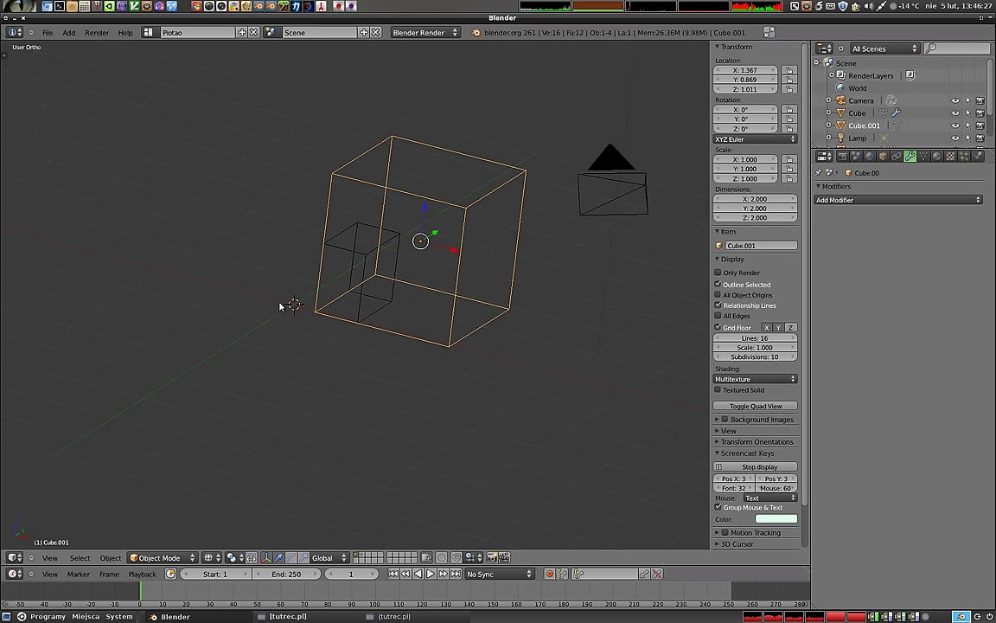
left_click_drag(435, 236, 347, 284)
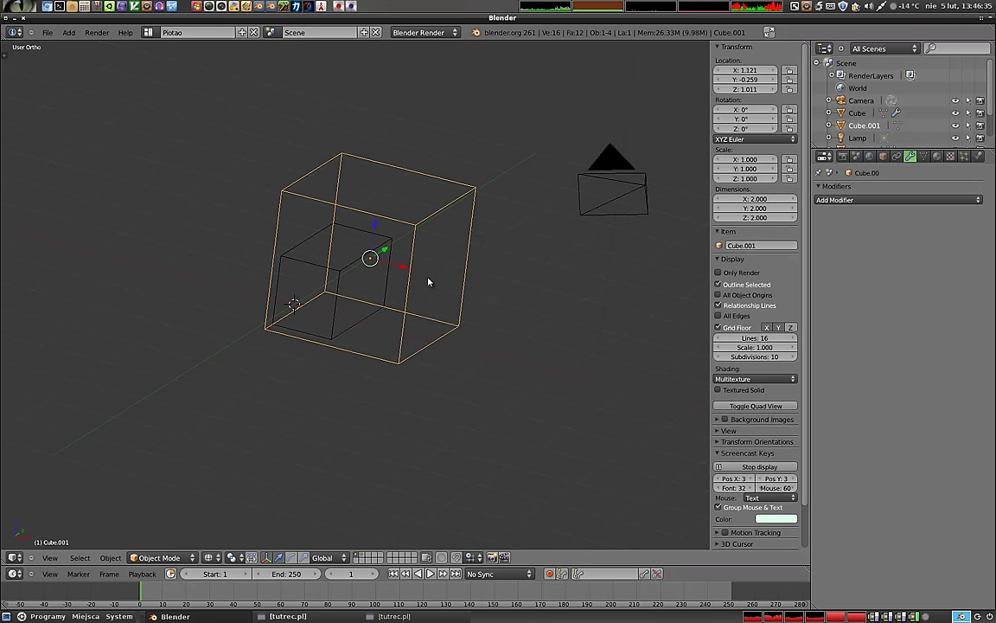
- Select the intersected cube inside Cube.001 and try rotating it freely
key("r")
right_click(459, 292)
right_click(419, 349)
key("r")
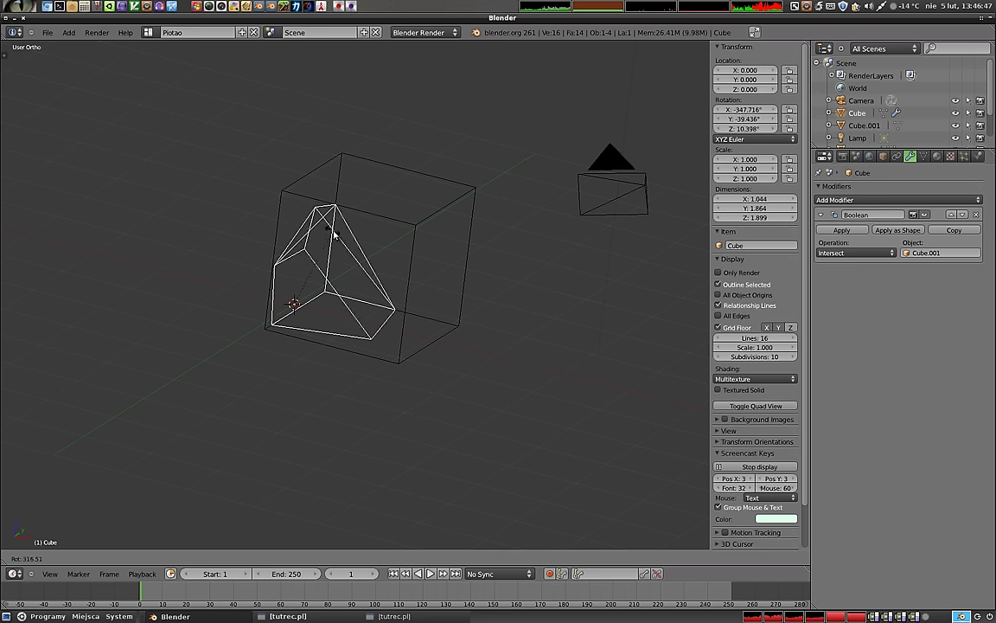
key("Escape")
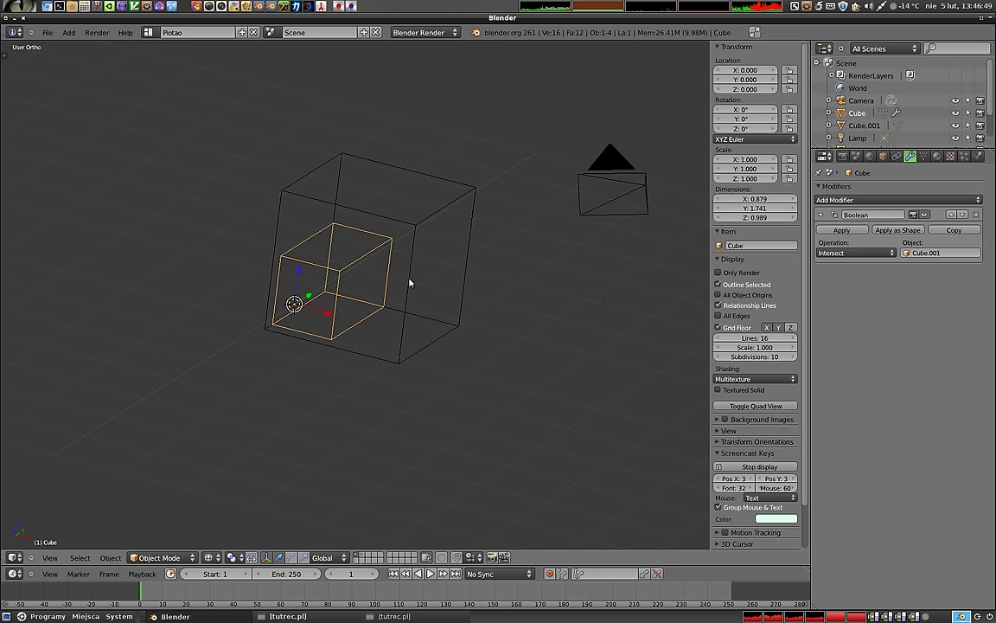
- Change the Boolean operation to Union and inspect the merged cubes from several angles in solid and wireframe shading
left_click(855, 252)
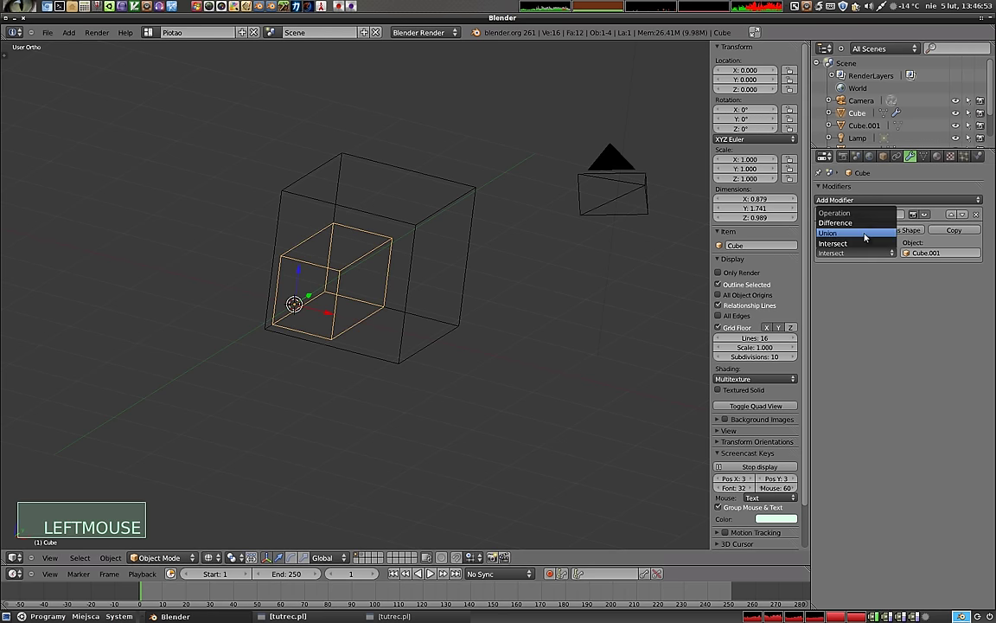
left_click(865, 234)
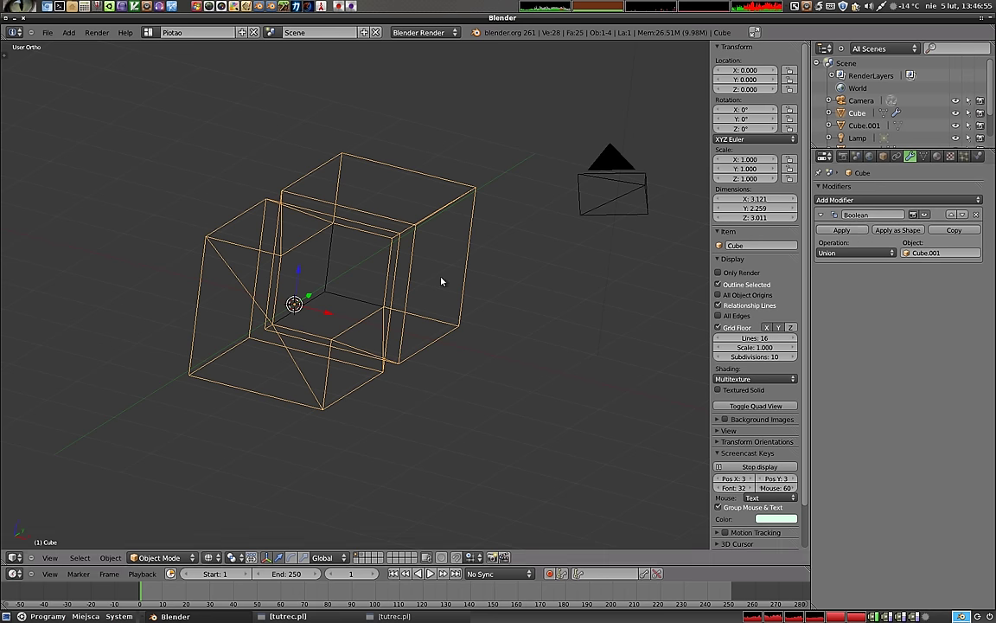
mouse_move(414, 297)
middle_mouse_down()
mouse_move(391, 295)
mouse_move(412, 289)
middle_mouse_up()
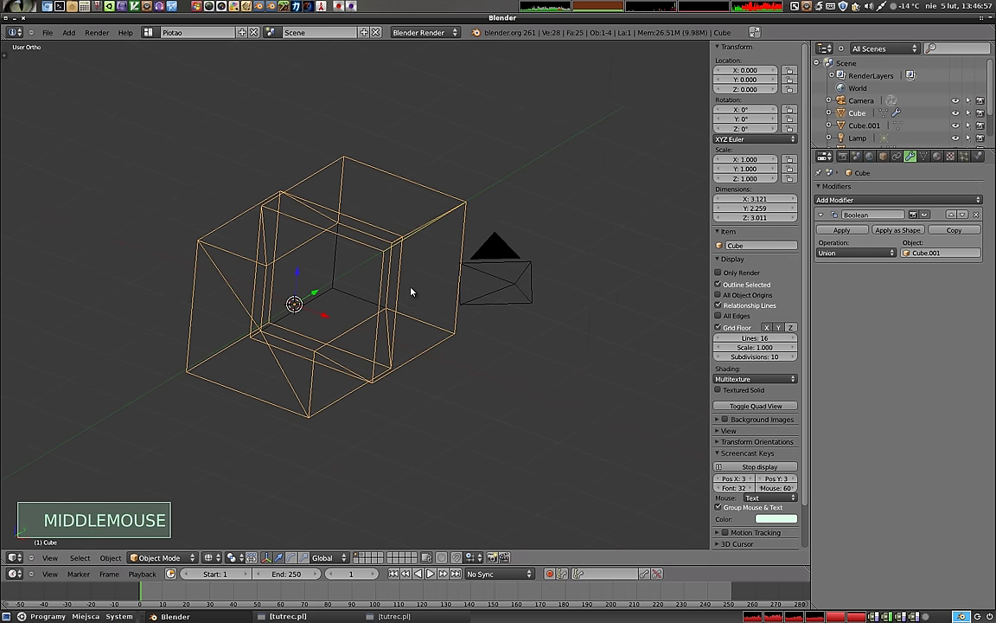
key("z")
middle_click_drag(280, 308, 440, 336)
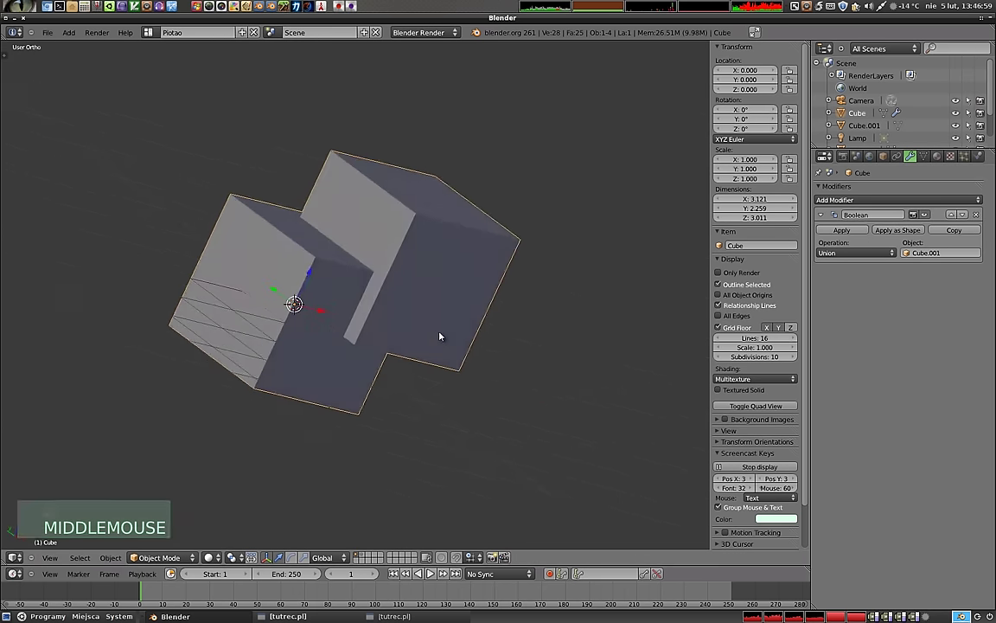
key("z")
middle_click_drag(225, 222, 224, 253)
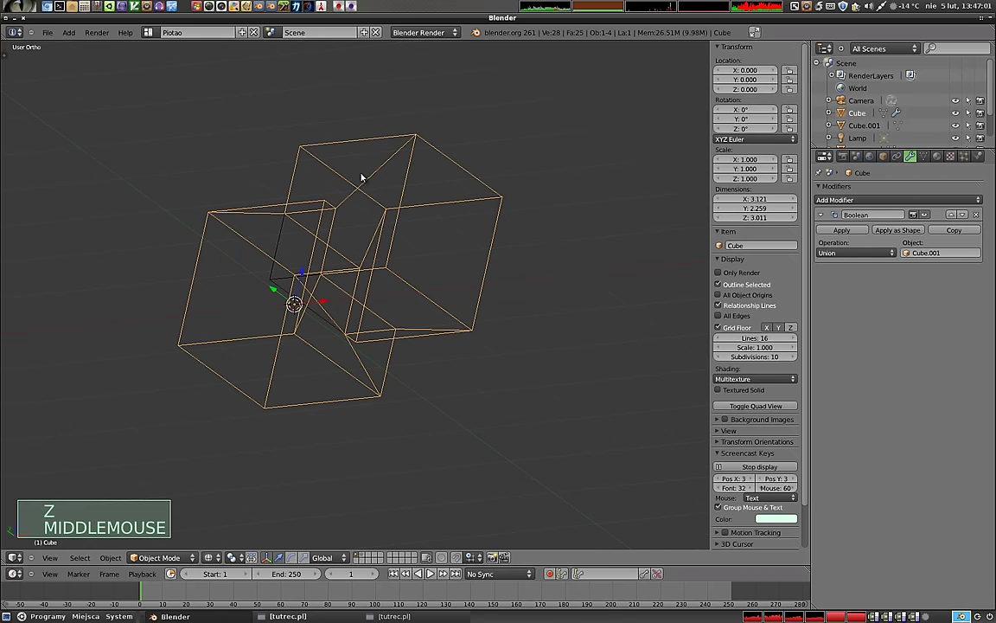
middle_click_drag(462, 389, 471, 367)
- Apply the Boolean union to the cube and try moving its whole mesh in Edit Mode
left_click(976, 215)
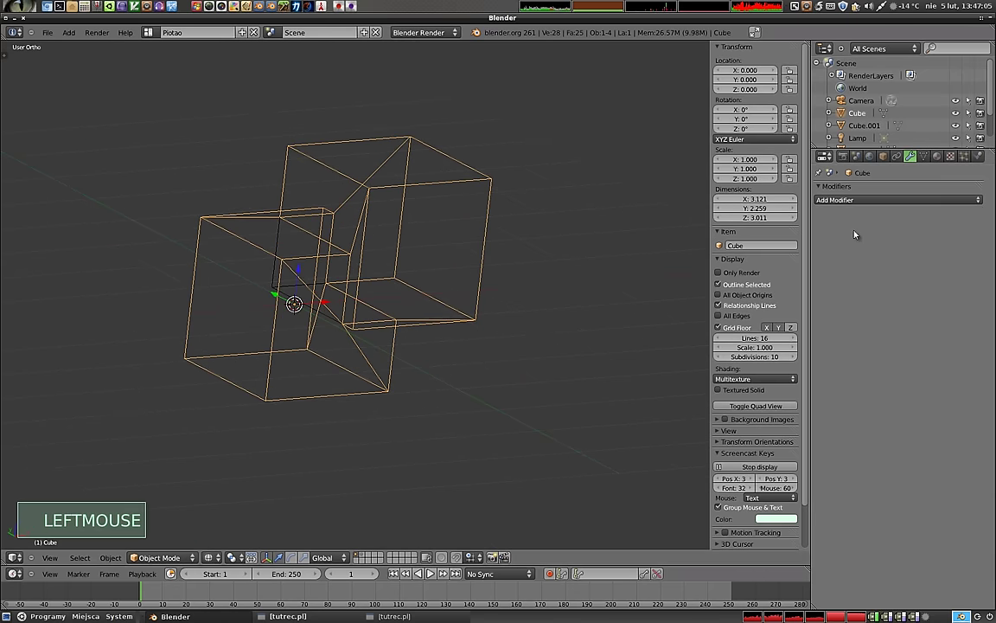
key("Tab")
key("a")
key("a")
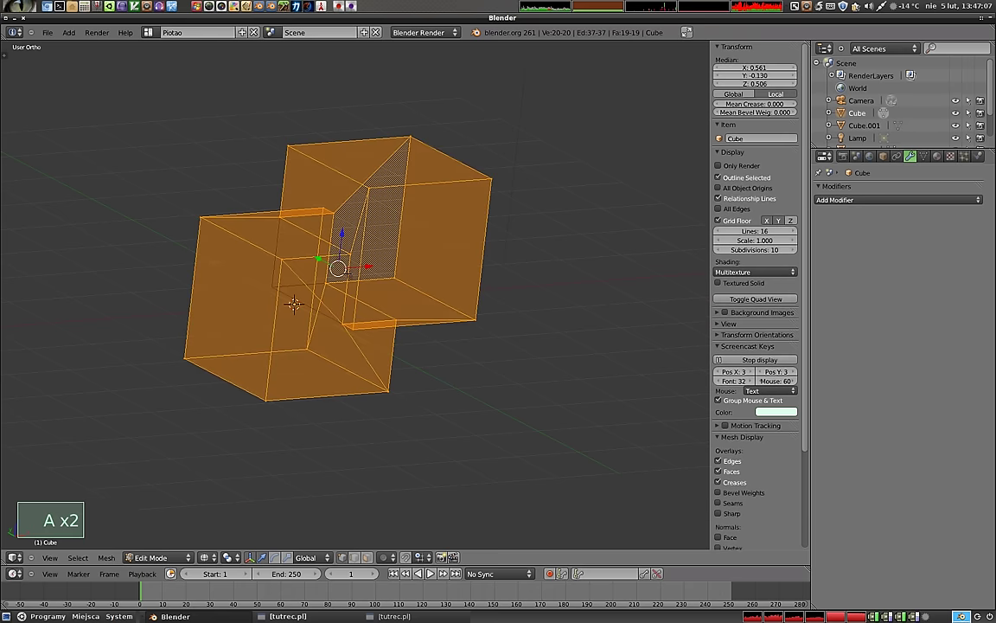
key("g")
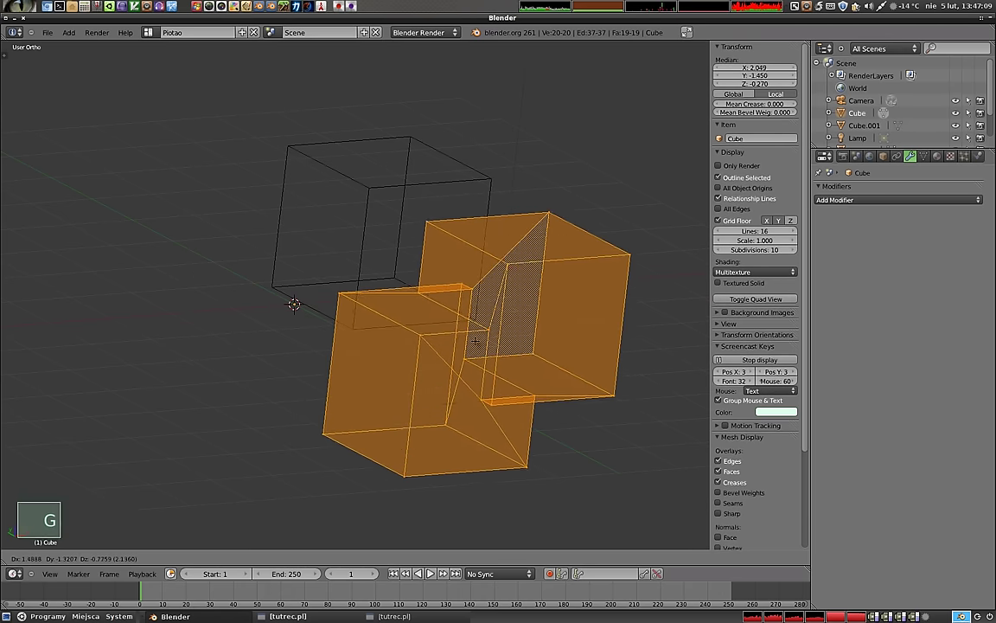
right_click(341, 180)
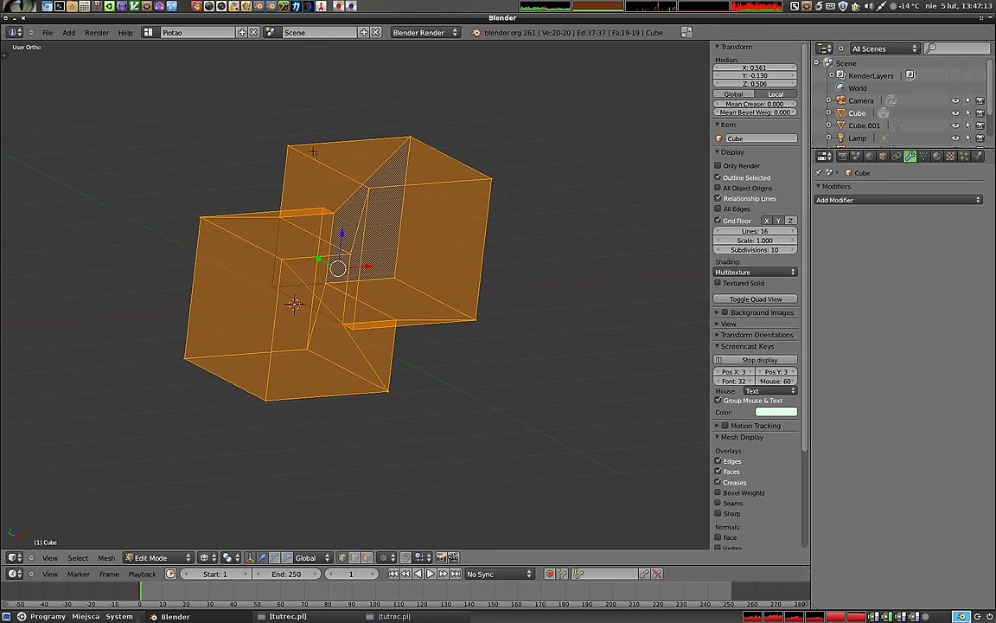
- Undo the applied union to restore two separate cubes and return to Object Mode
key("ctrl+z")
key("ctrl+z")
key("ctrl+z")
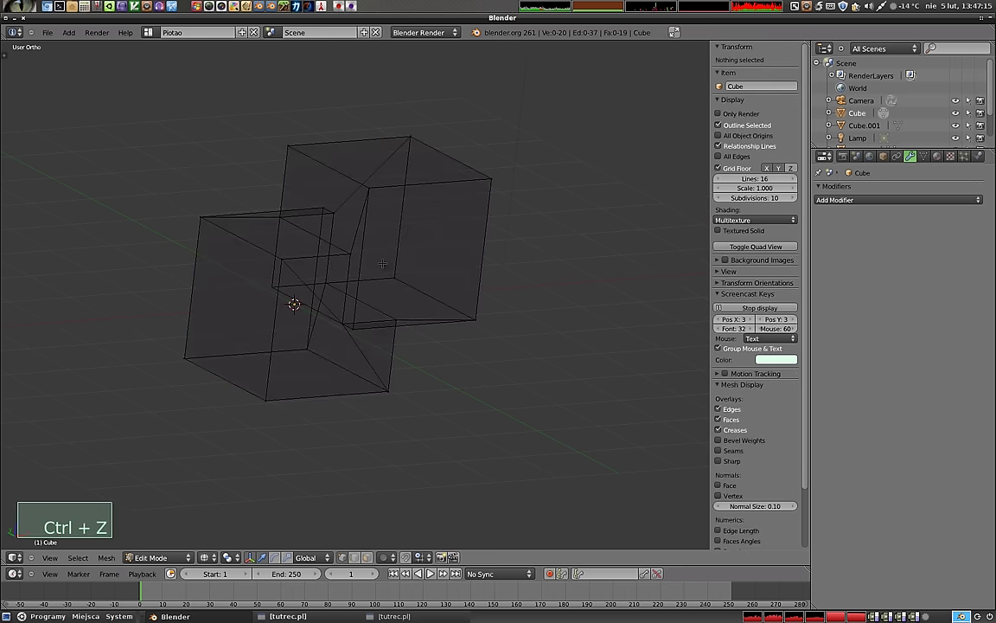
key("Tab")
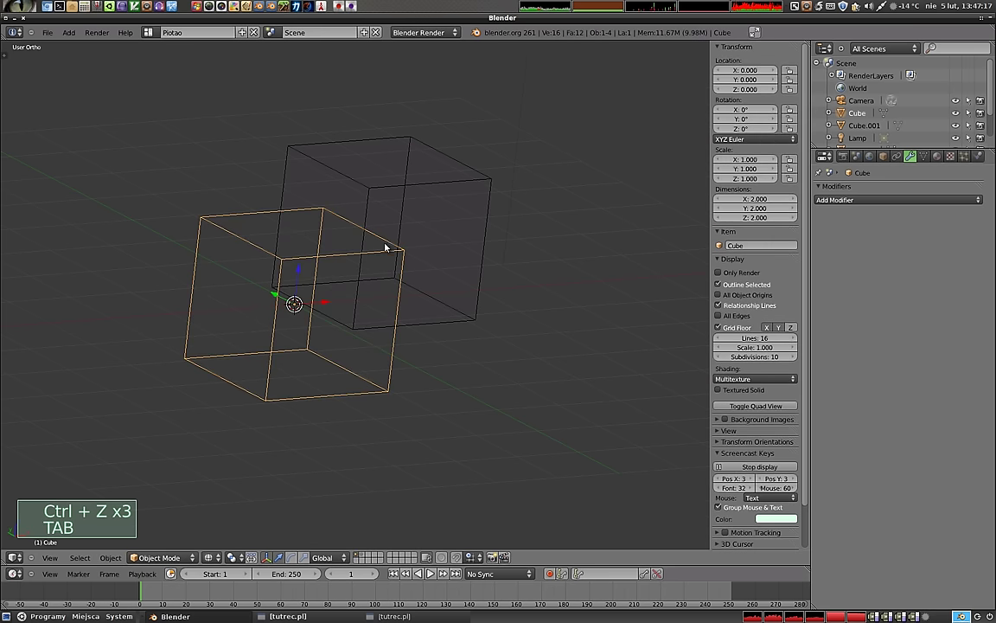
- Select the cube at the world origin and show both cubes in solid shading
right_click(386, 250)
right_click(414, 183)
right_click(371, 267)
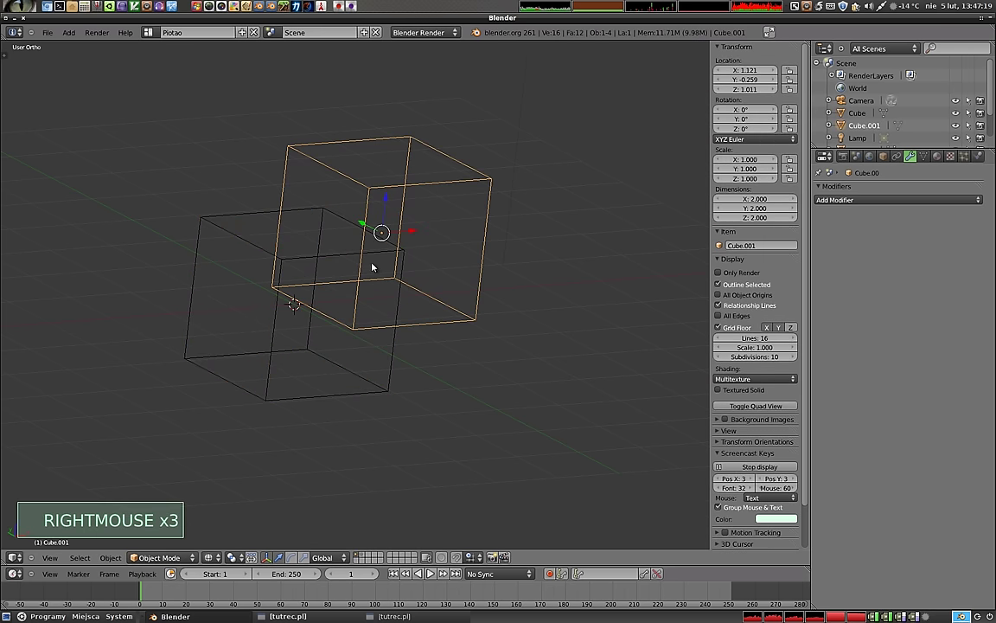
right_click(384, 261)
middle_click_drag(462, 364, 243, 252)
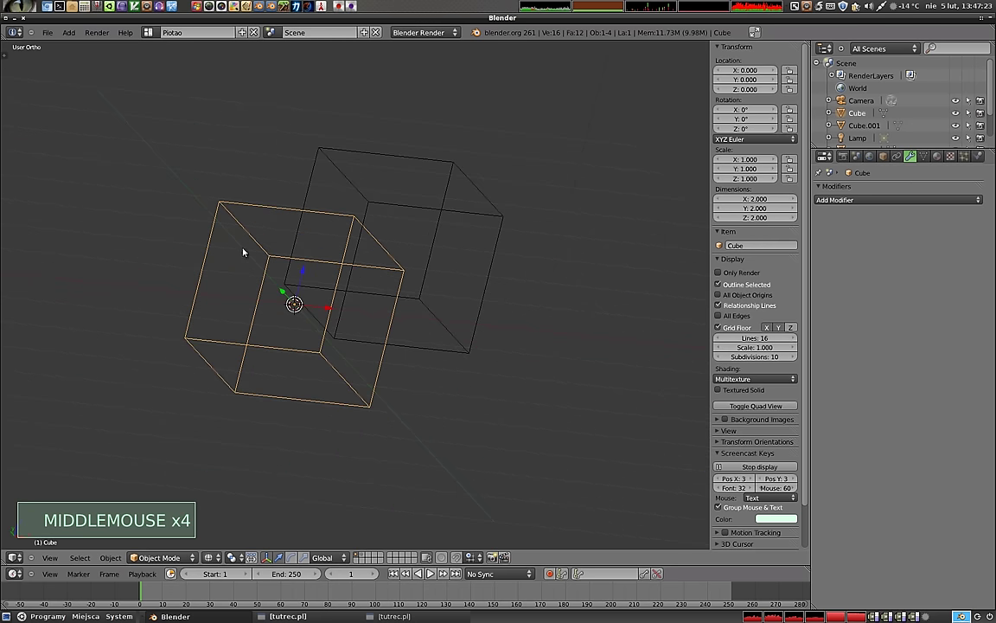
key("z")
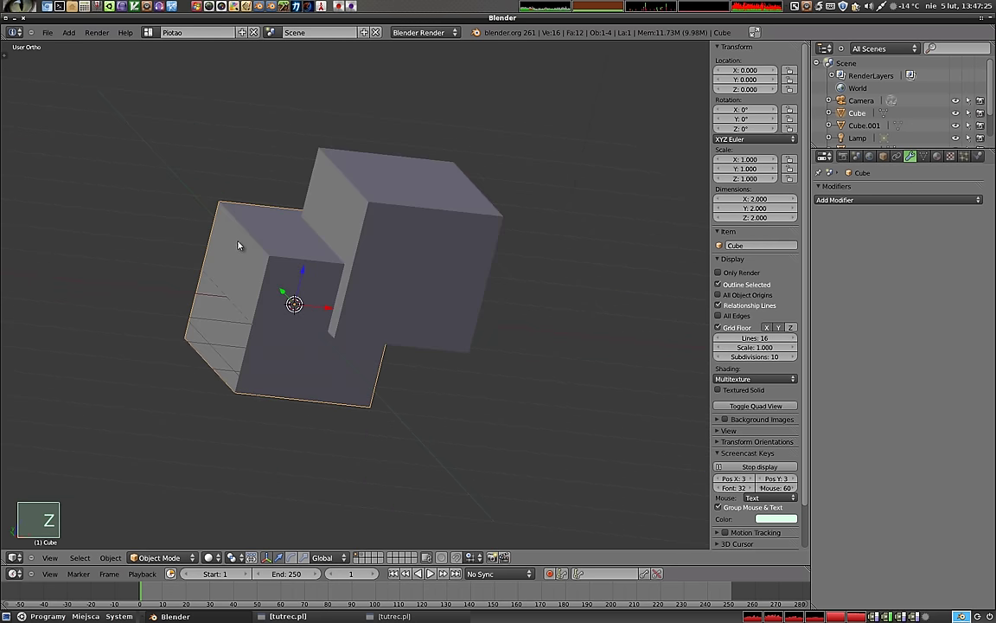
middle_click_drag(231, 326, 258, 363)
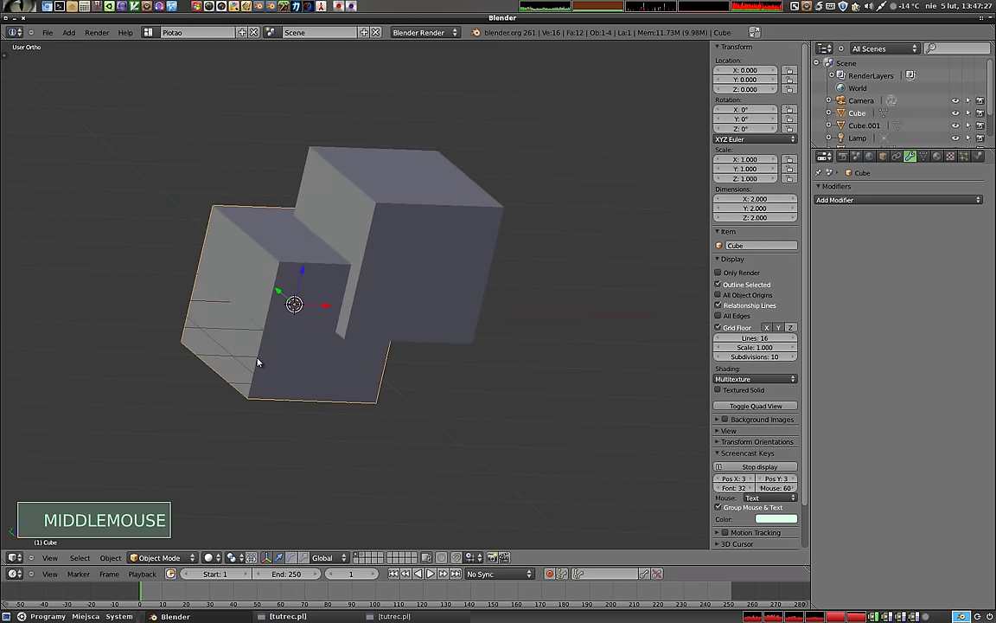
- Add a new Boolean modifier to the selected cube with the Difference operation
left_click(899, 200)
left_click(856, 251)
left_click(856, 252)
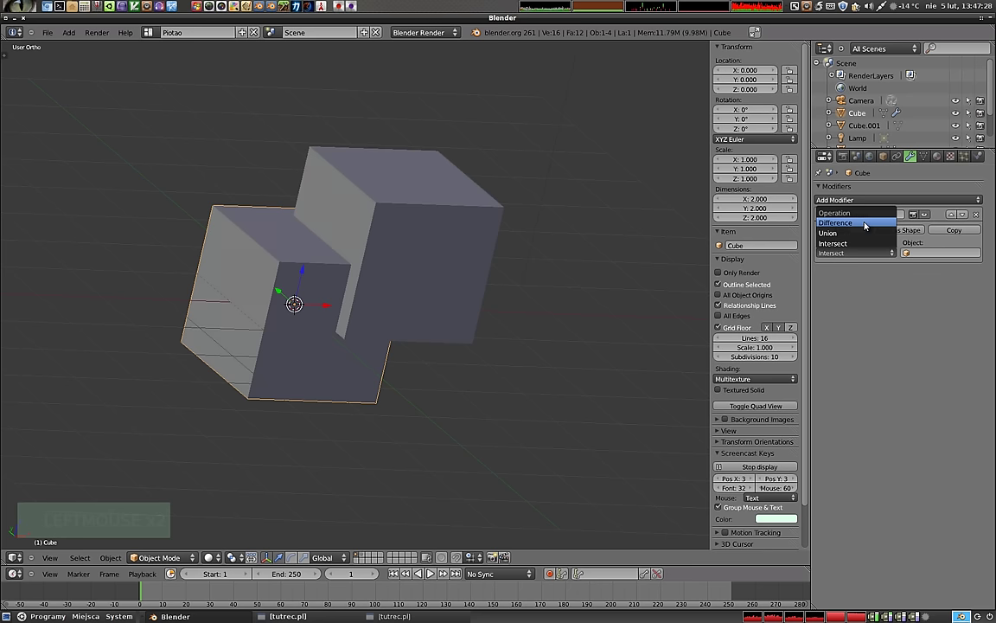
left_click(865, 224)
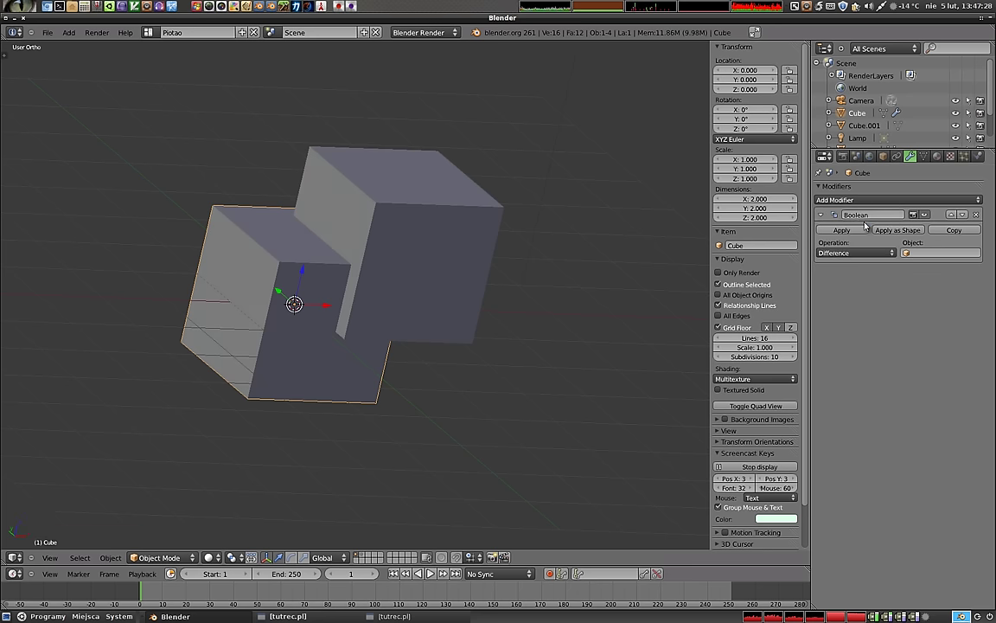
- Set Cube.001 as the object for the origin cube's Boolean difference and switch to wireframe display
right_click(448, 221)
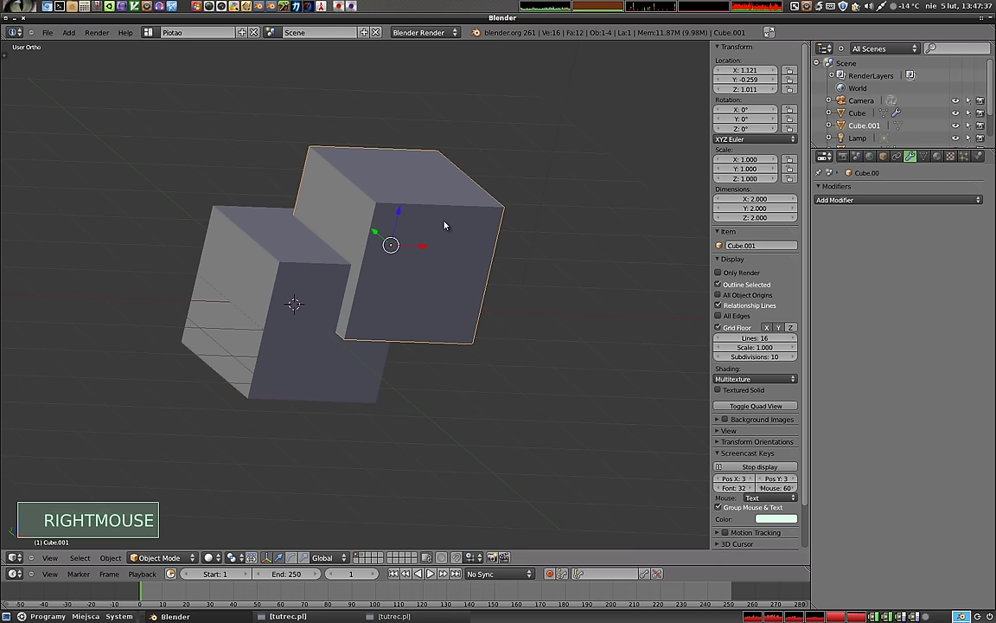
right_click(277, 278)
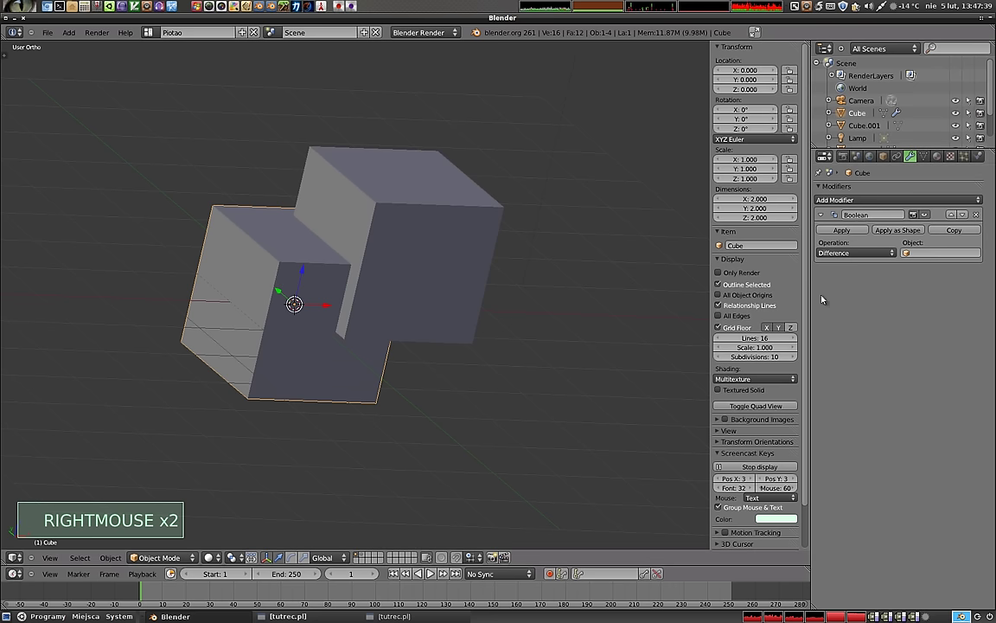
left_click(906, 253)
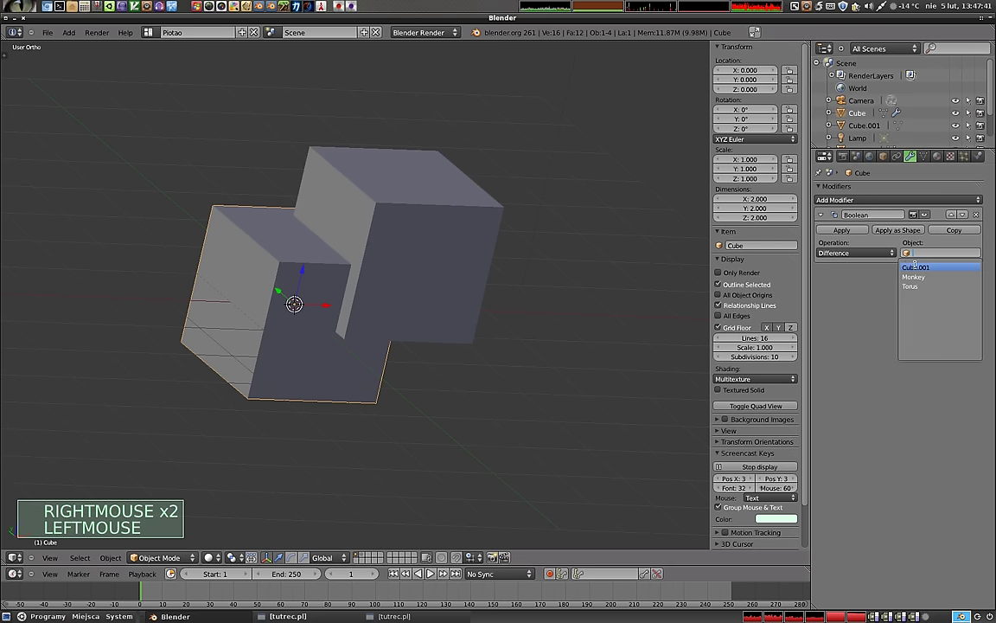
left_click(915, 266)
key("z")
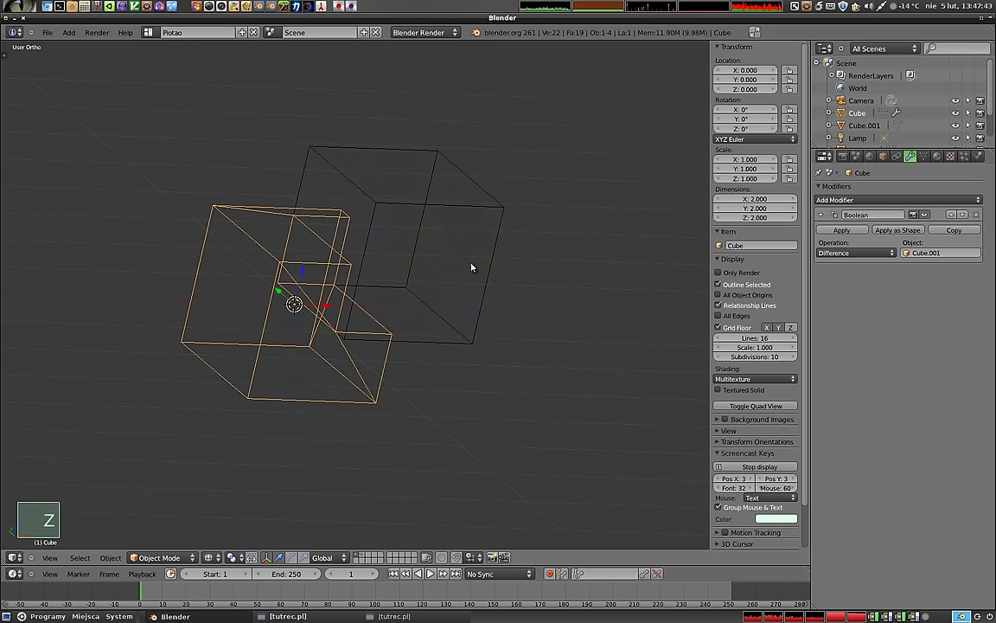
- Move the cube with the Boolean difference along the X axis to about X -0.24
middle_click_drag(459, 349, 407, 328)
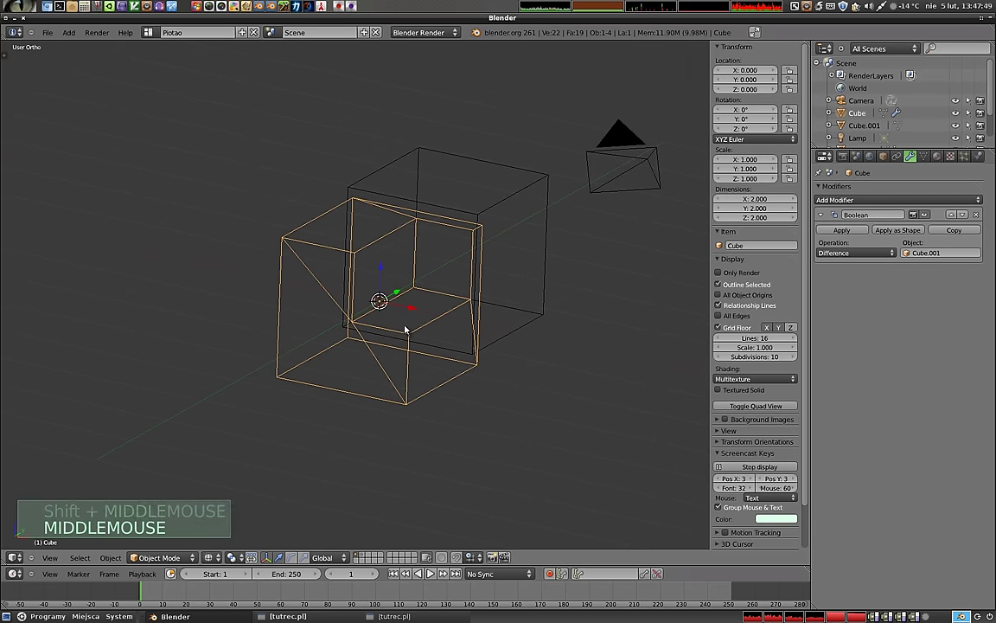
left_click_drag(409, 310, 428, 333)
middle_click_drag(485, 351, 416, 320)
left_click_drag(430, 300, 405, 347)
- Rotate the cube with the Boolean difference to about X 18.4°, Y -47.8°, Z 9.7°
middle_click_drag(485, 409, 378, 425)
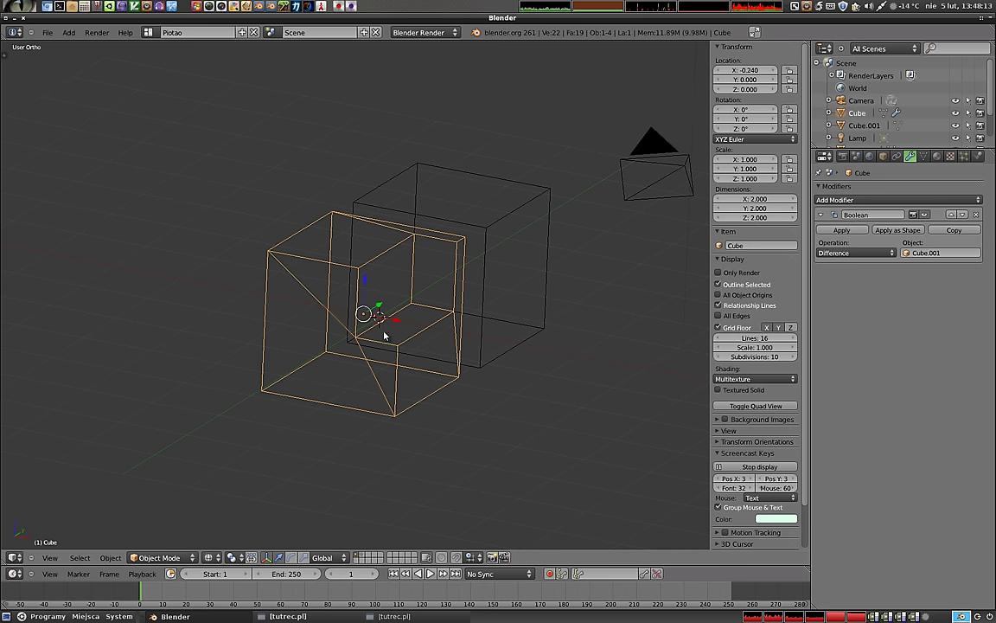
middle_click_drag(385, 335, 399, 310)
key("r")
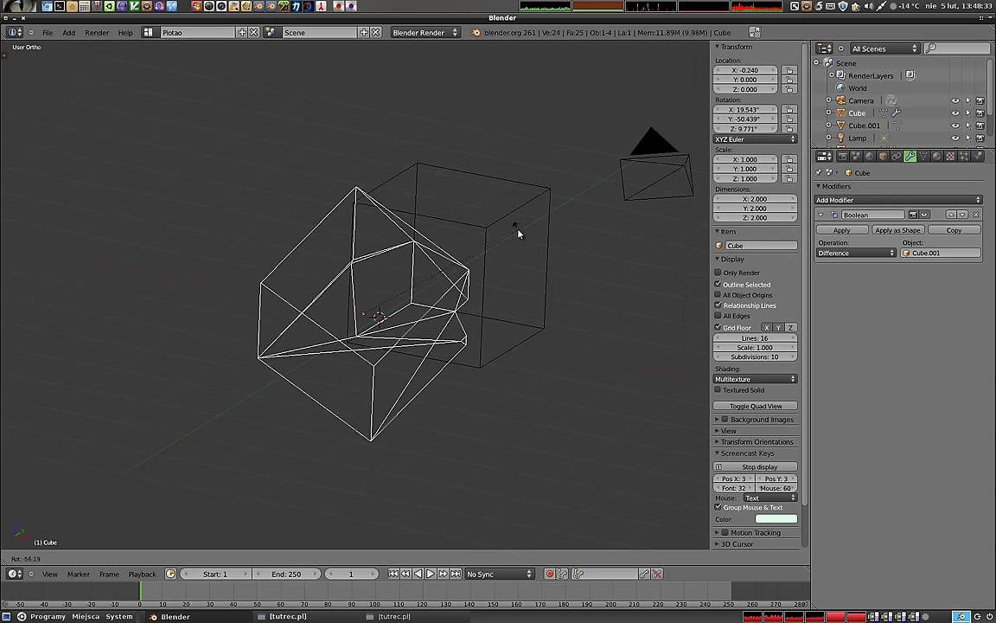
left_click(518, 239)
middle_click_drag(506, 336, 310, 375)
middle_click_drag(526, 389, 534, 365)
middle_click_drag(530, 300, 500, 389)
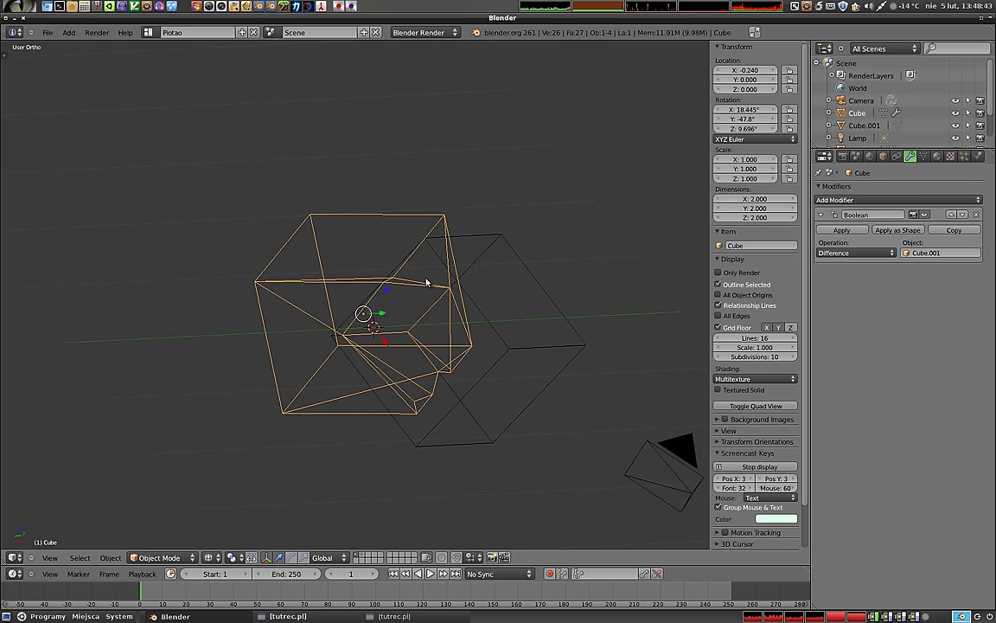
- Delete both cubes from the scene
key("x")
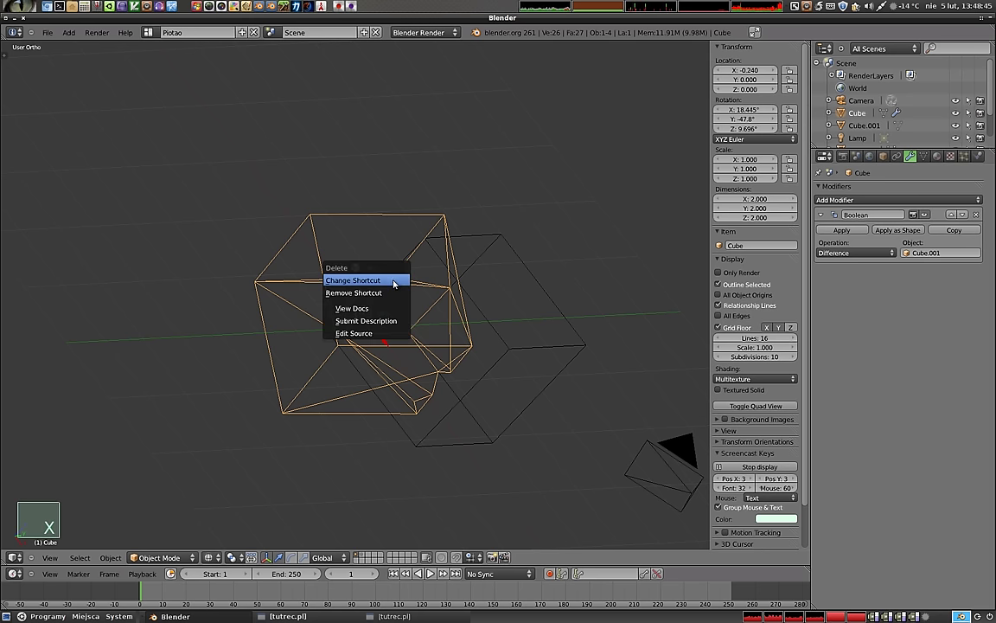
key("x")
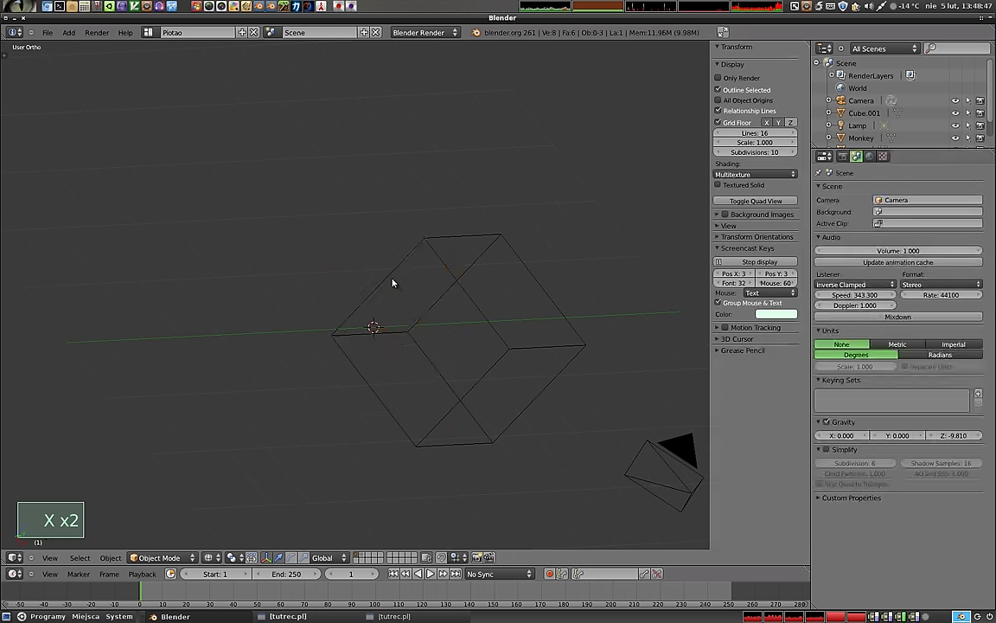
right_click(352, 333)
key("x")
- Switch to the second layer holding the monkey head and torus, and display them in solid shading
mouse_move(355, 330)
middle_mouse_down()
mouse_move(327, 282)
mouse_move(514, 437)
mouse_move(316, 346)
mouse_move(578, 369)
middle_mouse_up()
key("2")
mouse_move(396, 369)
middle_mouse_down()
mouse_move(444, 358)
mouse_move(333, 184)
mouse_move(372, 163)
mouse_move(287, 346)
mouse_move(331, 257)
middle_mouse_up()
key("z")
middle_click_drag(374, 364, 438, 359)
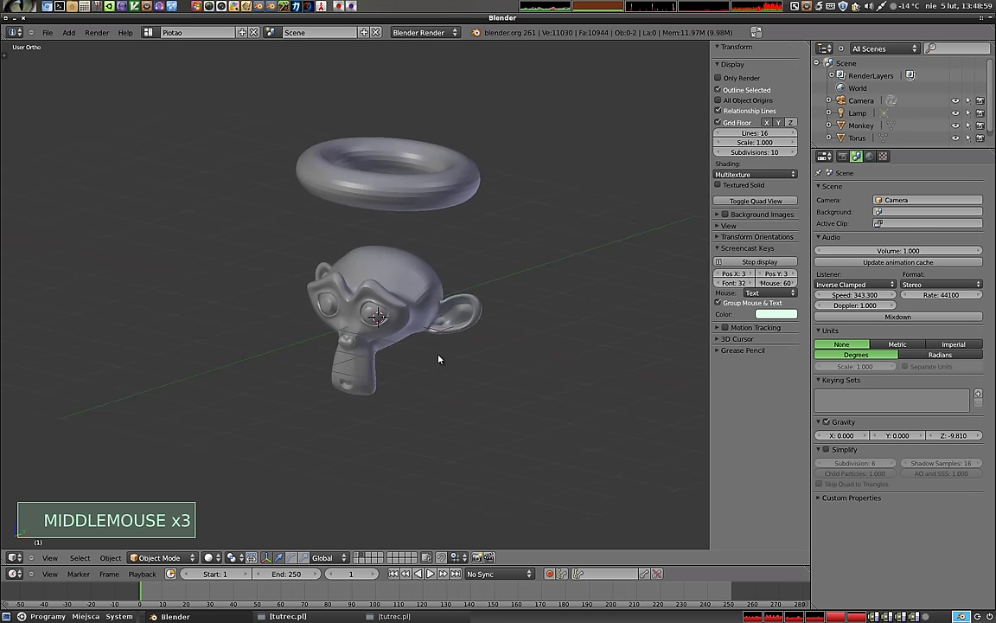
- Add a cube around the monkey head, show the scene in wireframe, and move the cube to about Y -1.48
key("shift+a")
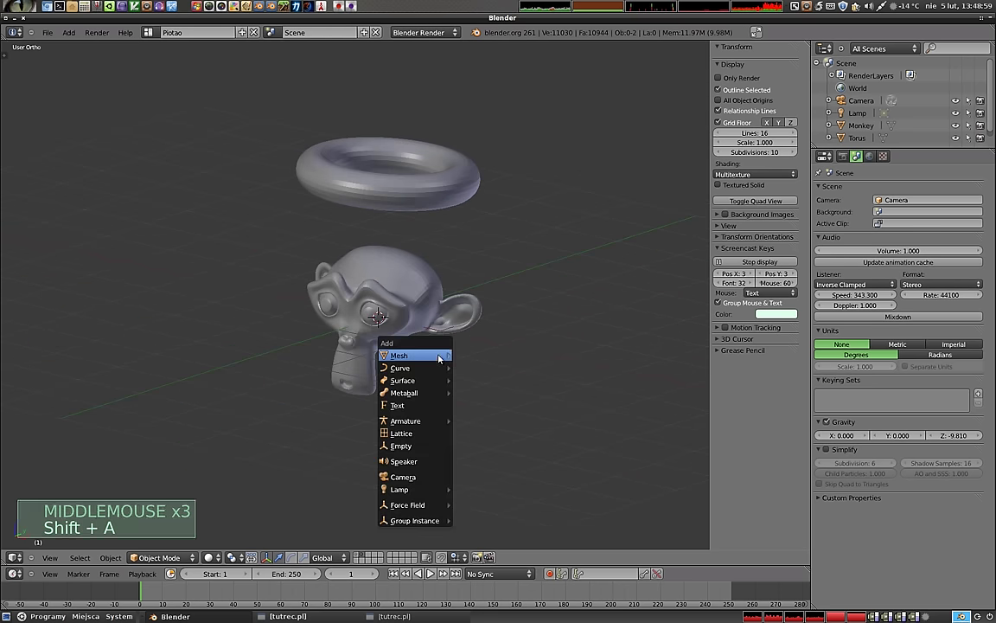
mouse_move(439, 359)
left_click(484, 365)
middle_click_drag(499, 380, 458, 358)
key("z")
middle_click_drag(368, 320, 378, 316)
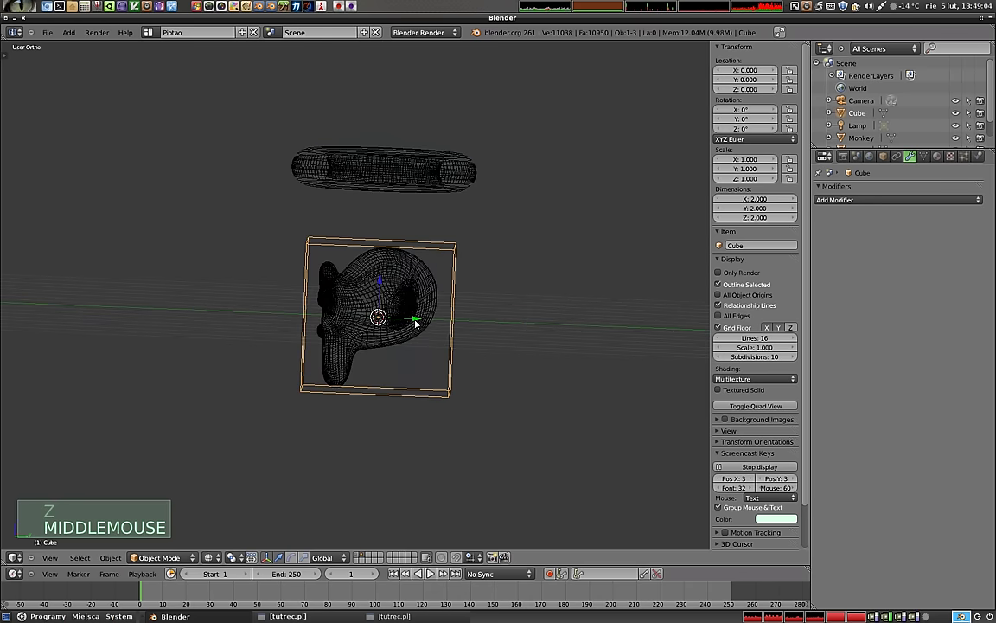
left_click_drag(415, 322, 305, 338)
- Add a Boolean modifier with the Intersect operation to the monkey head, using Cube as its object
middle_click_drag(404, 296, 377, 288)
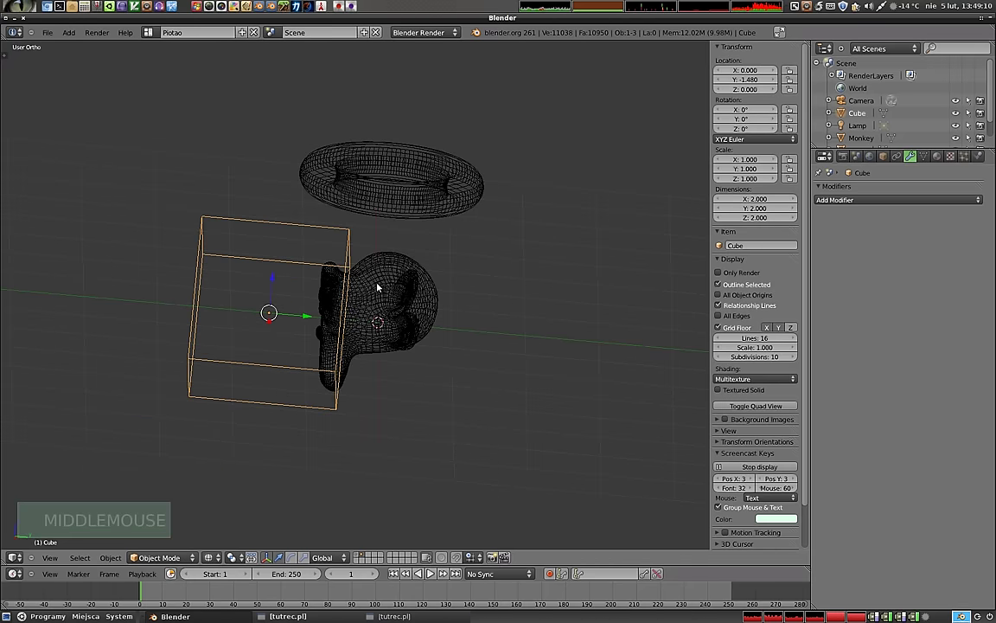
right_click(377, 288)
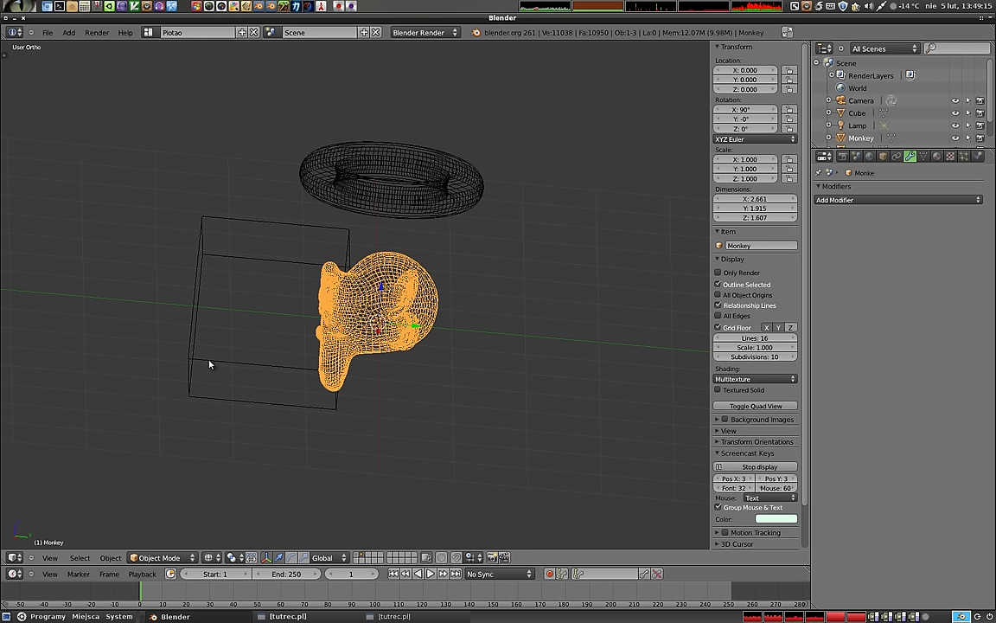
left_click(869, 200)
left_click(788, 242)
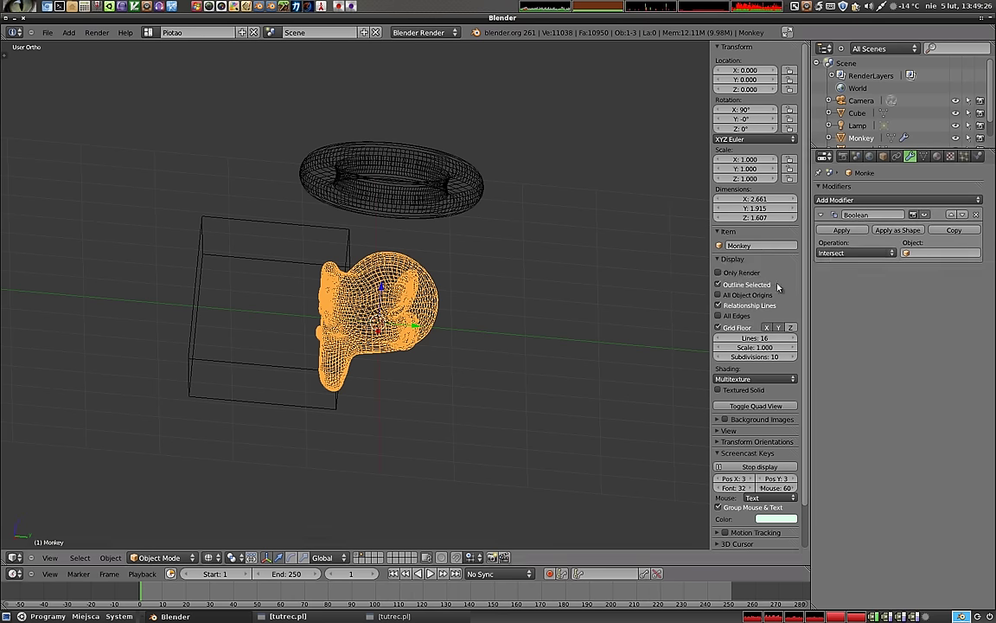
left_click(906, 253)
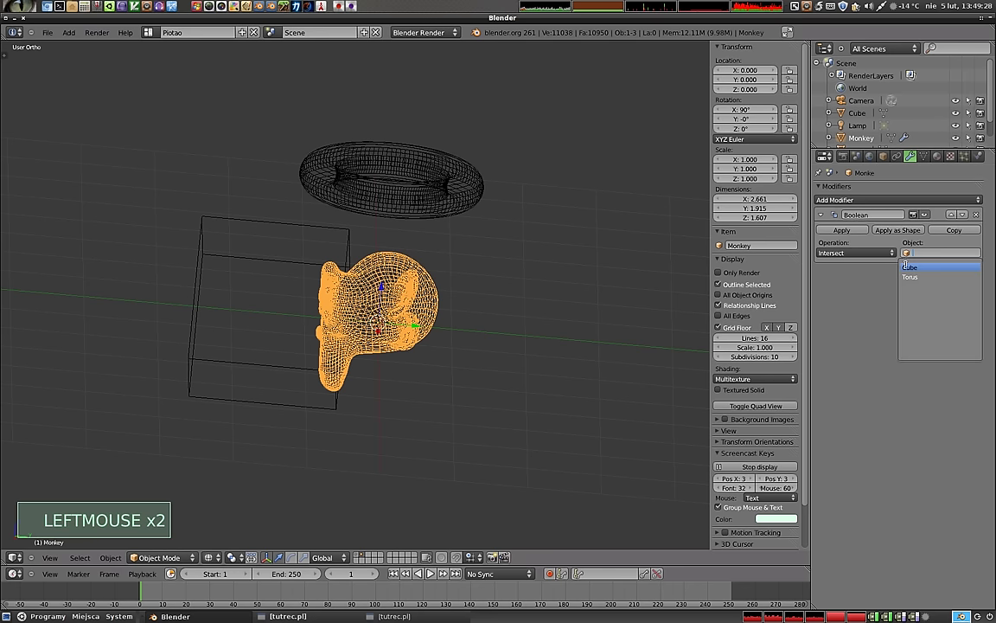
left_click(908, 269)
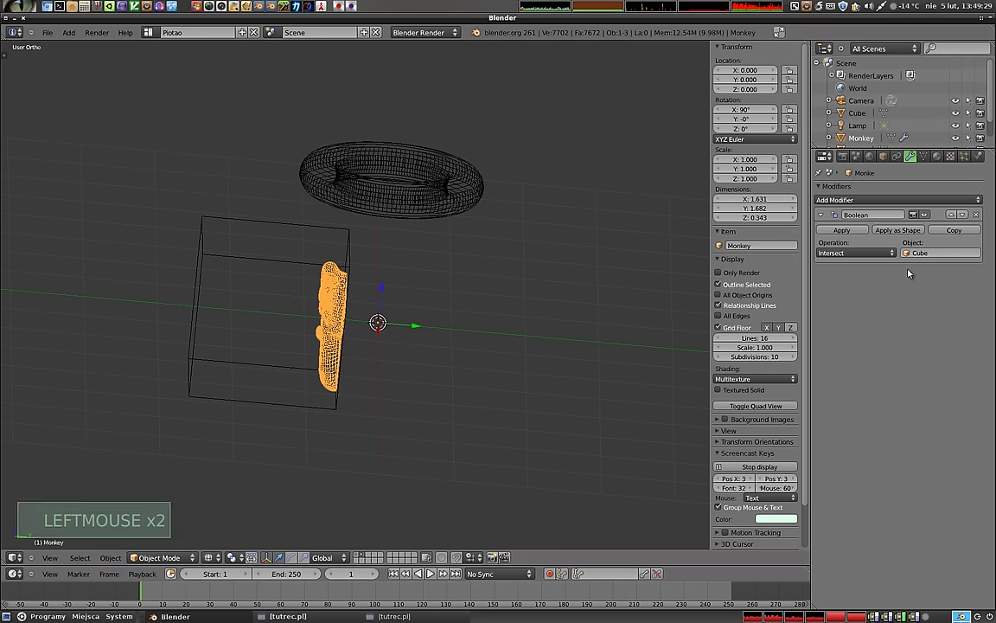
- Apply the monkey's Boolean modifier and move the cut face along Y to about 1.63 in solid shading
middle_click_drag(402, 346, 580, 322)
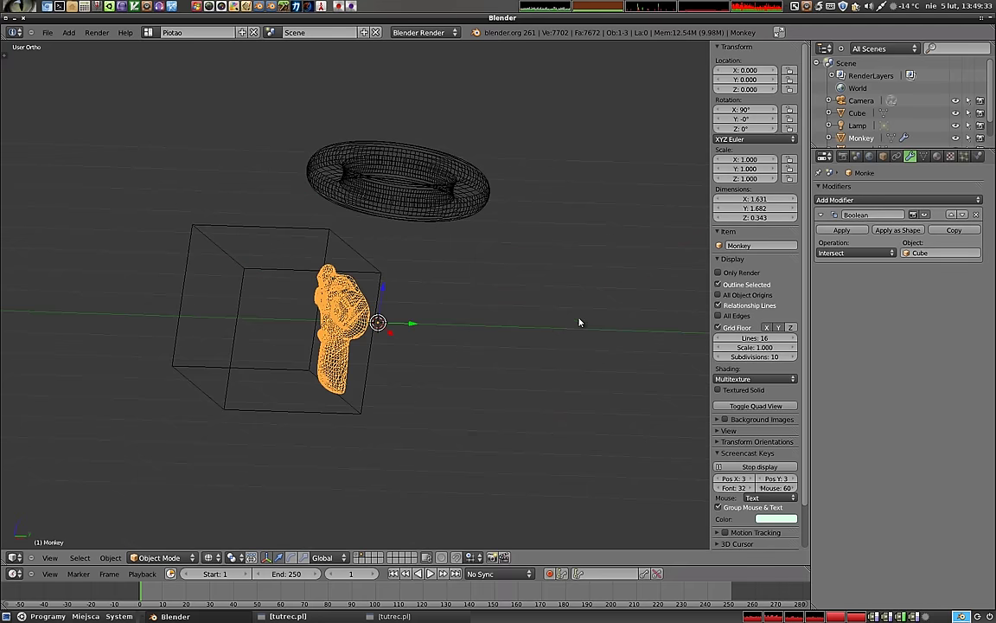
left_click(841, 230)
key("z")
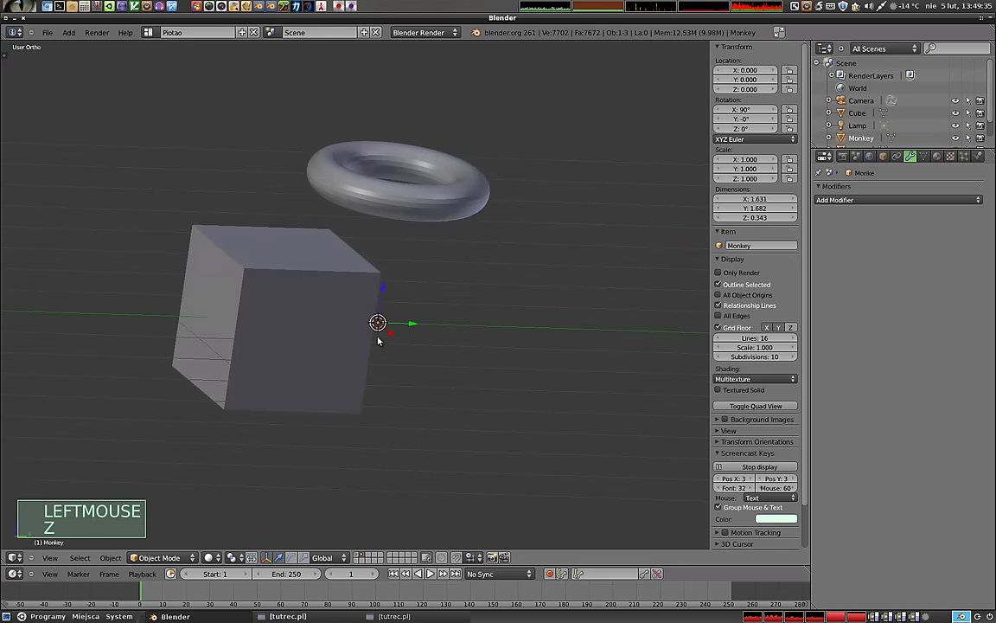
middle_click_drag(378, 340, 253, 366)
left_click_drag(388, 325, 435, 325)
- Delete the cube beside the cut monkey face
middle_click_drag(436, 325, 459, 262)
right_click(321, 291)
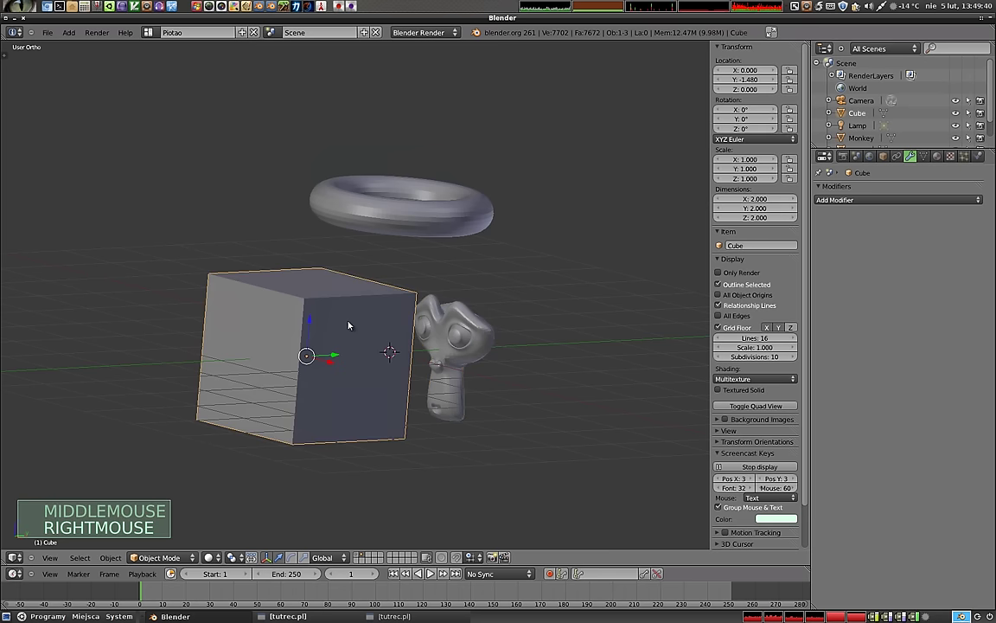
key("x")
left_click(350, 329)
- Examine the mesh topology on the monkey's flat cut face in Edit Mode, then return to Object Mode
scroll(363, 346, "up", 3)
middle_click_drag(370, 320, 269, 325, "shift")
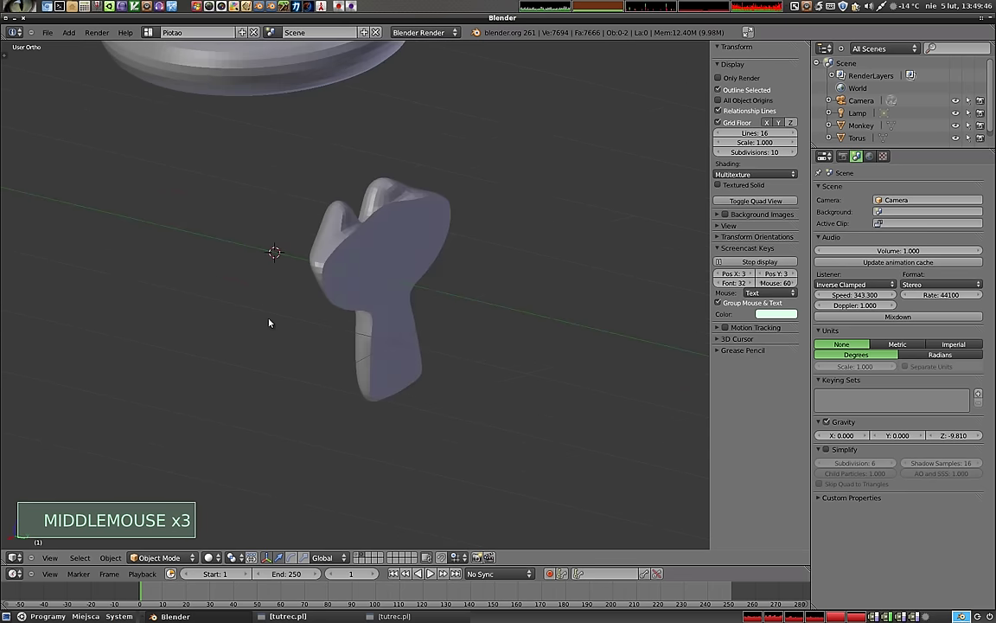
key("z")
key("Tab")
right_click(383, 267)
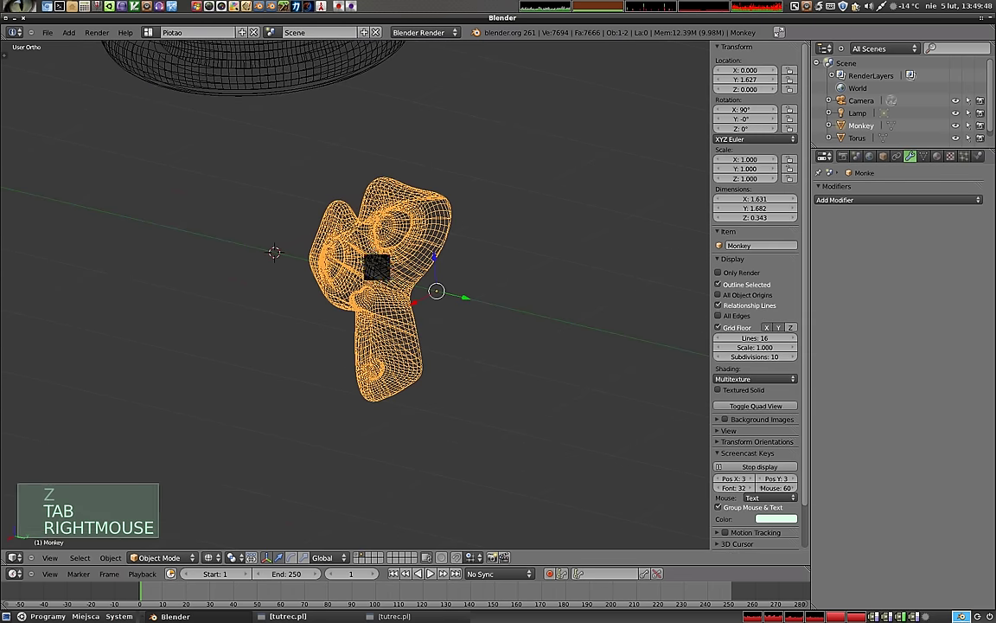
key("Tab")
key("z")
scroll(383, 266, "up", 4)
middle_click_drag(383, 267, 432, 323)
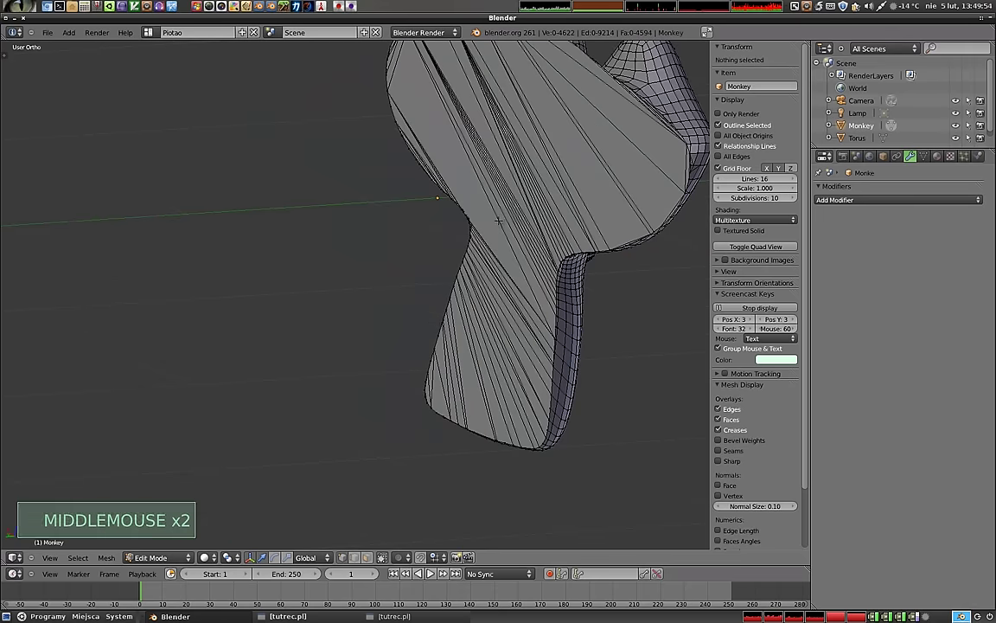
middle_click_drag(511, 188, 282, 384)
scroll(429, 151, "down", 5)
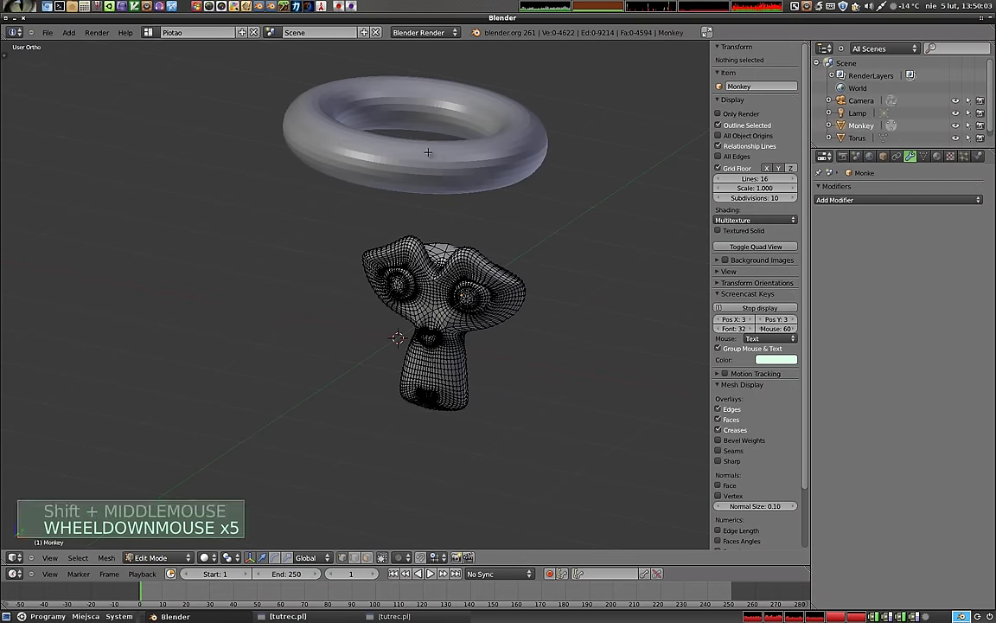
key("Tab")
- Lower the torus in front view to about Z -0.54, level with the monkey's lower face
right_click(436, 163)
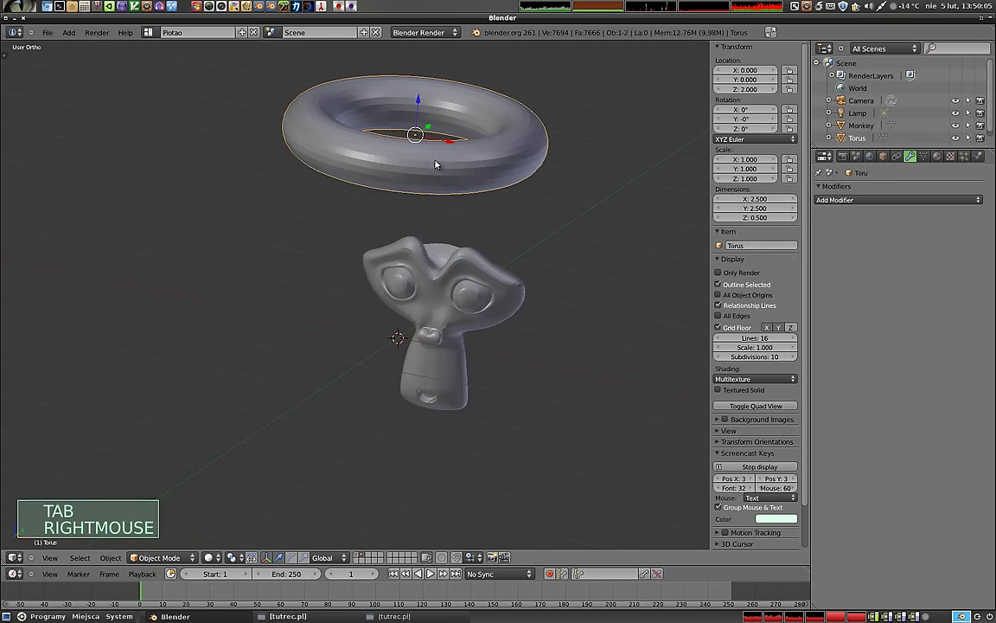
key("KP_1")
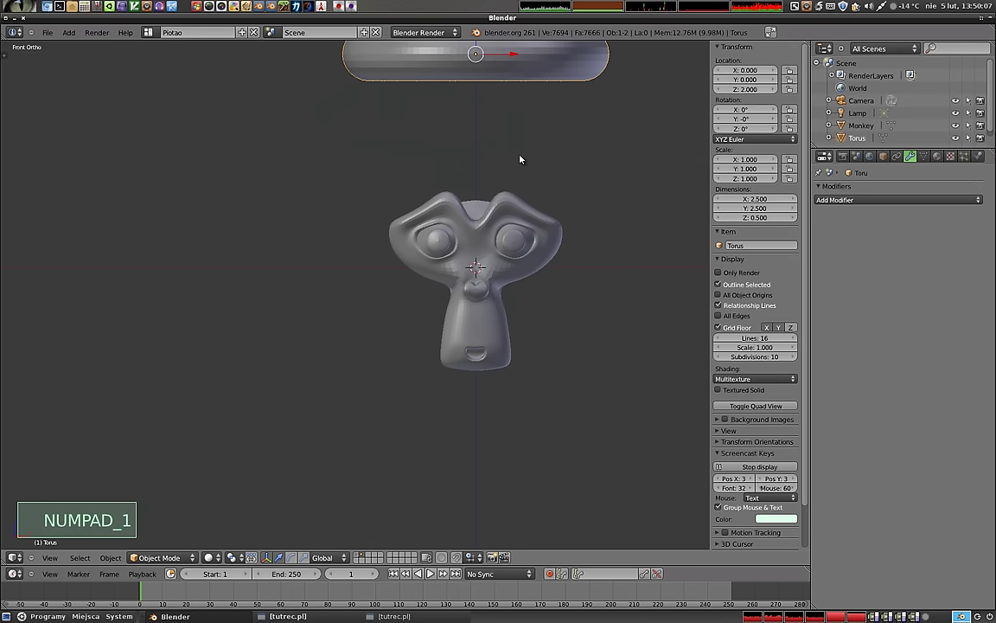
middle_click_drag(521, 158, 425, 127, "shift")
left_click_drag(424, 112, 429, 385)
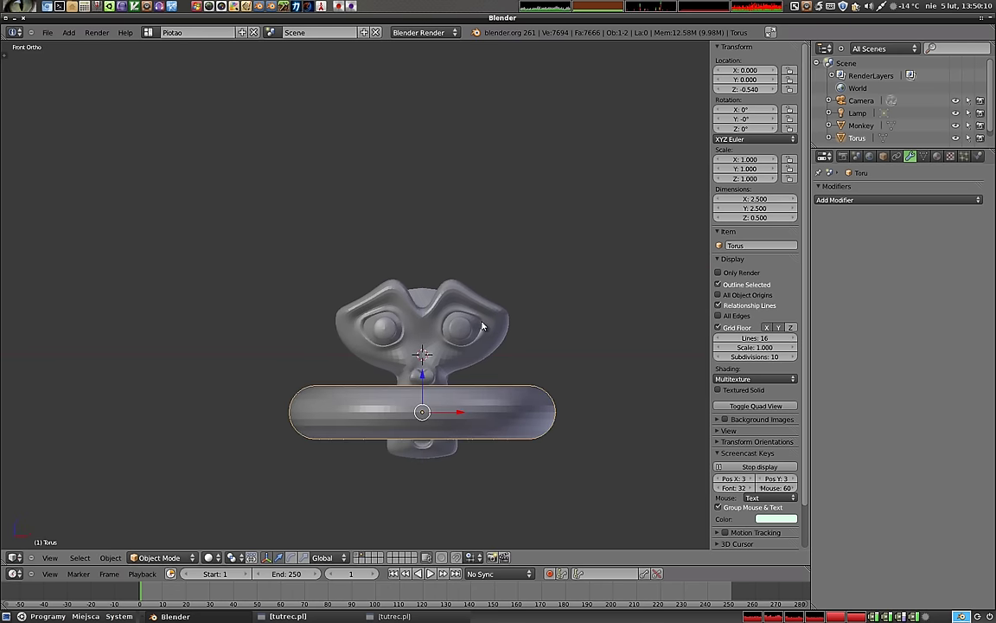
- Move the torus to about Y 1.05 in the side view and tilt it to about 71° around X
middle_click_drag(430, 385, 364, 315)
key("KP_1")
key("KP_3")
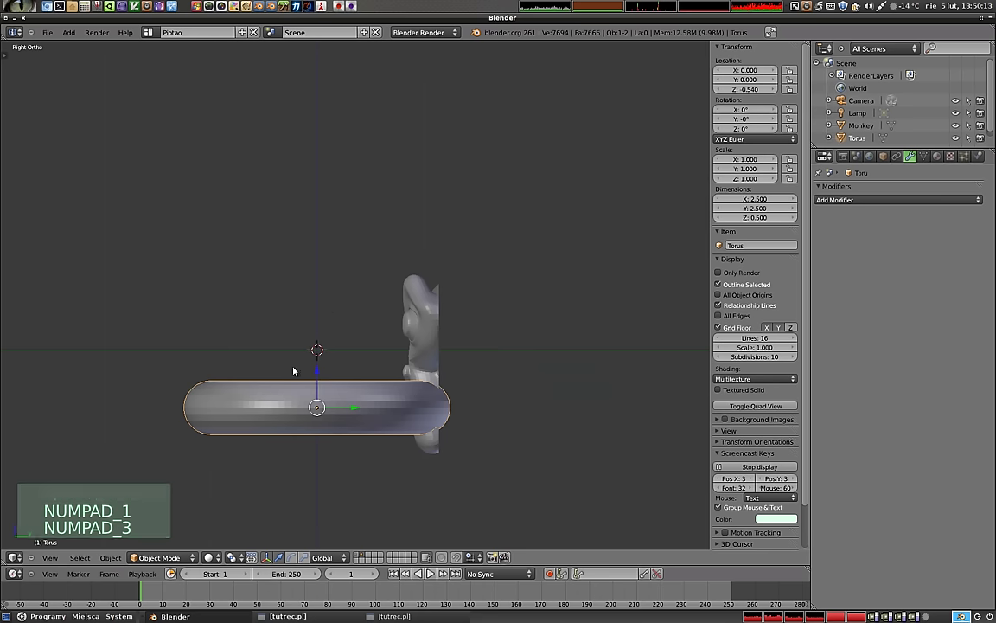
left_click_drag(356, 408, 468, 422)
key("r")
left_click(496, 265)
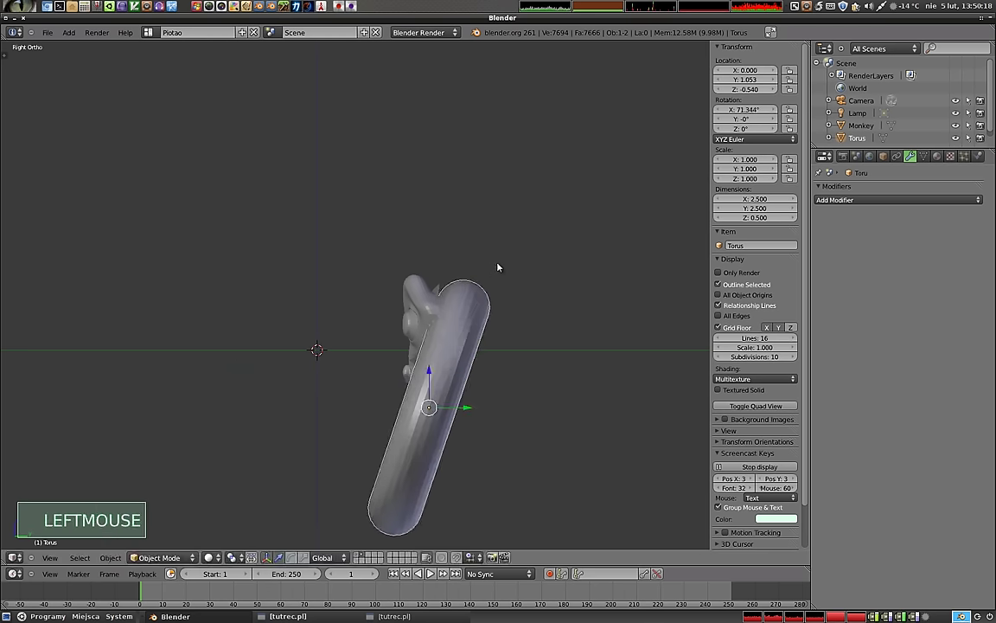
- Reposition the torus to about Y 1.02, Z -0.13 and scale it down to about 0.65
key("g")
key("s")
key("s")
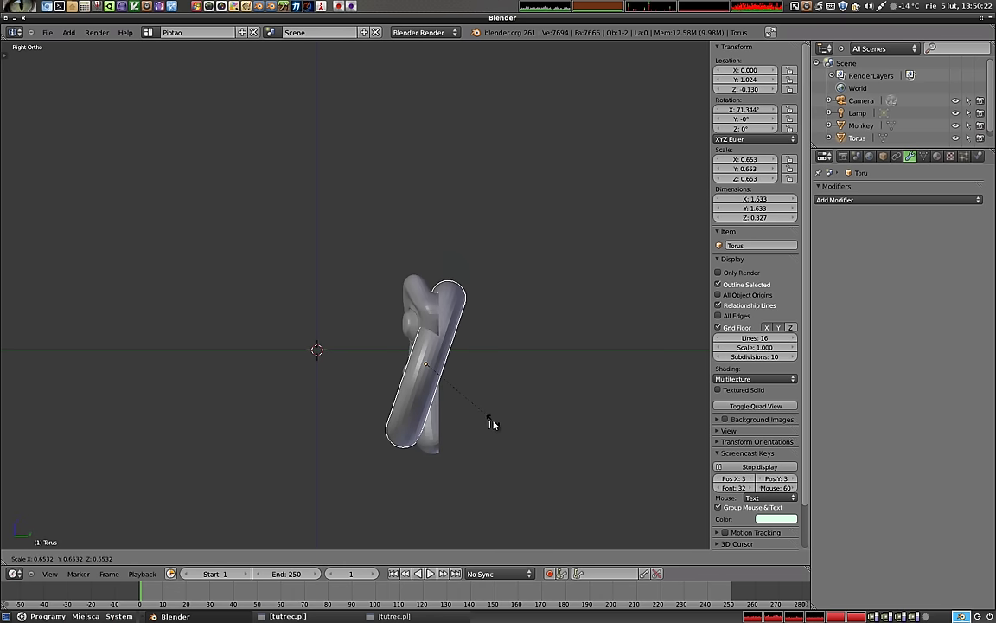
left_click(492, 423)
- Add a Boolean modifier to the torus that overlaps the monkey head
middle_click_drag(452, 406, 411, 296)
scroll(410, 297, "up", 3)
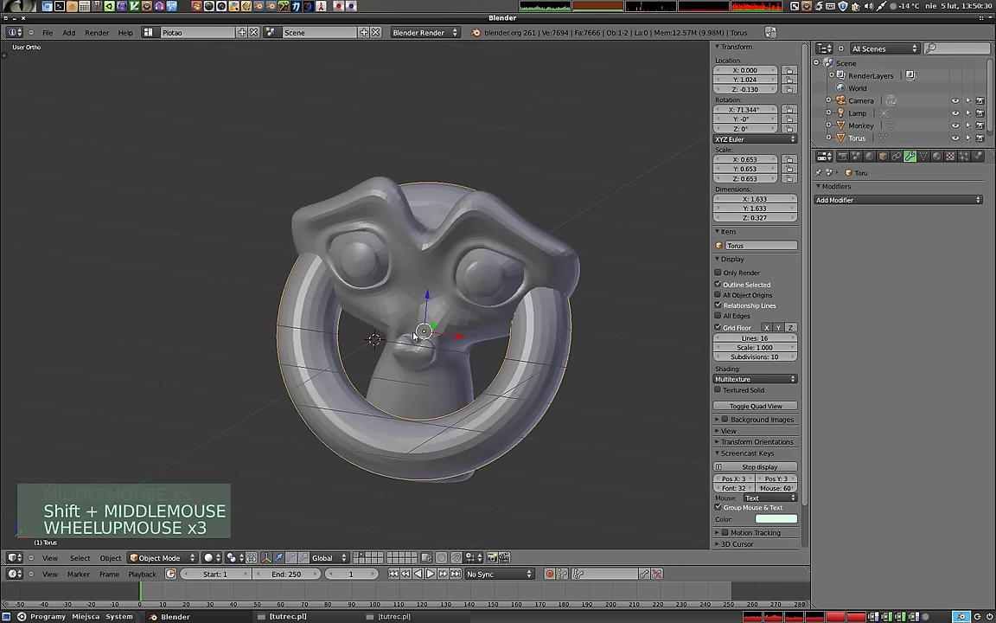
scroll(415, 334, "up", 1)
middle_click_drag(415, 334, 376, 243, "shift")
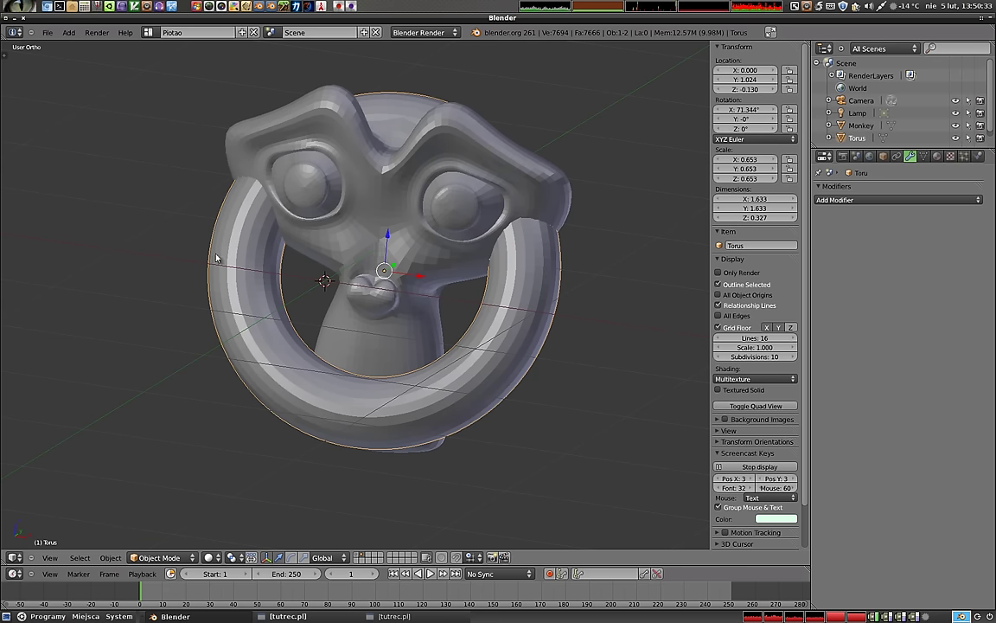
right_click(333, 127)
right_click(246, 218)
left_click(852, 200)
left_click(705, 220)
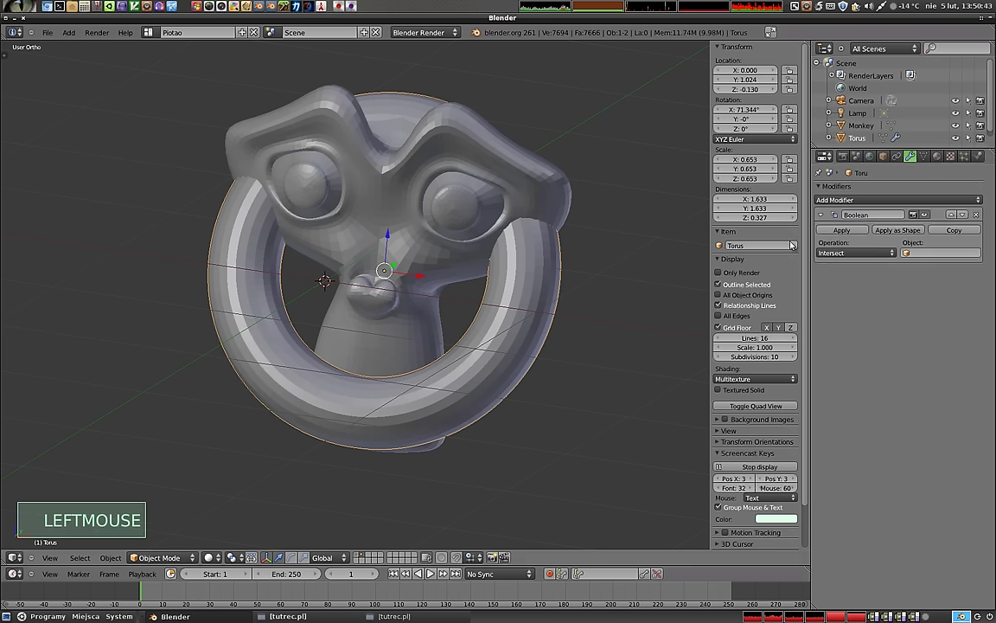
- Set the torus's Boolean modifier to Union with the Monkey object and apply it
left_click(882, 253)
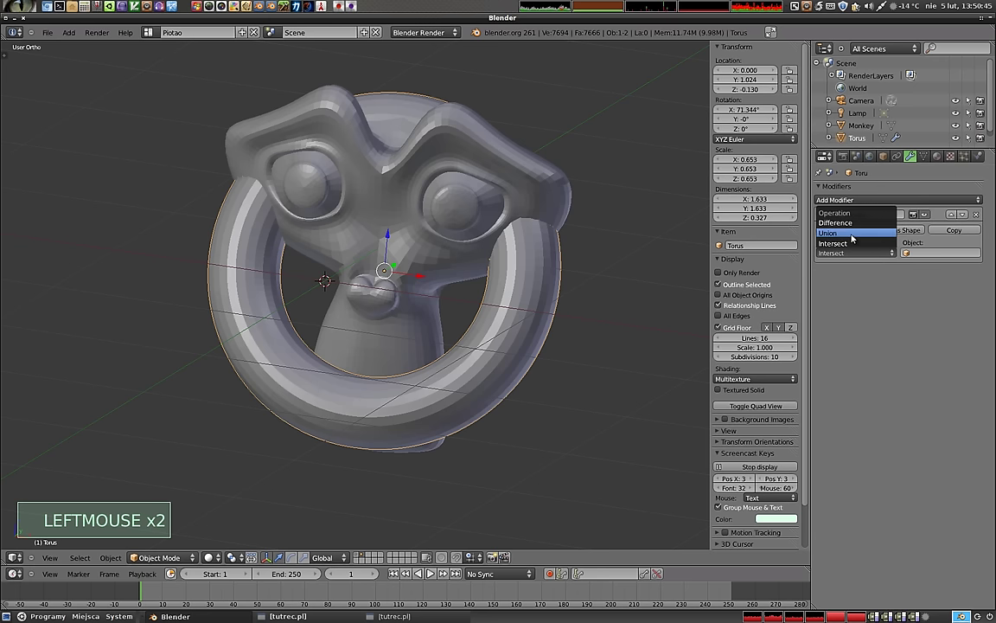
left_click(837, 232)
left_click(908, 253)
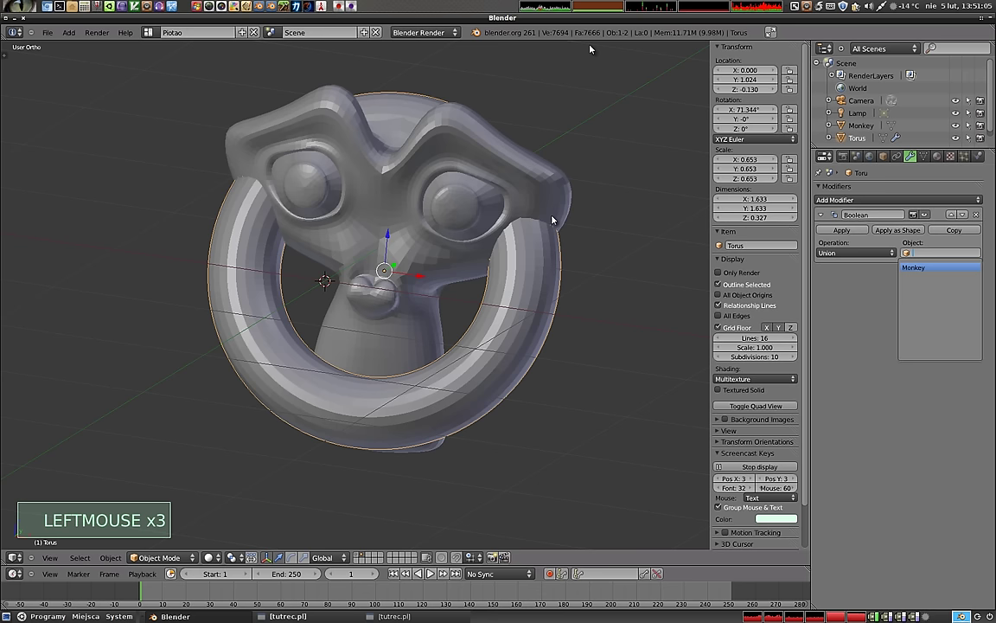
scroll(510, 223, "up", 2)
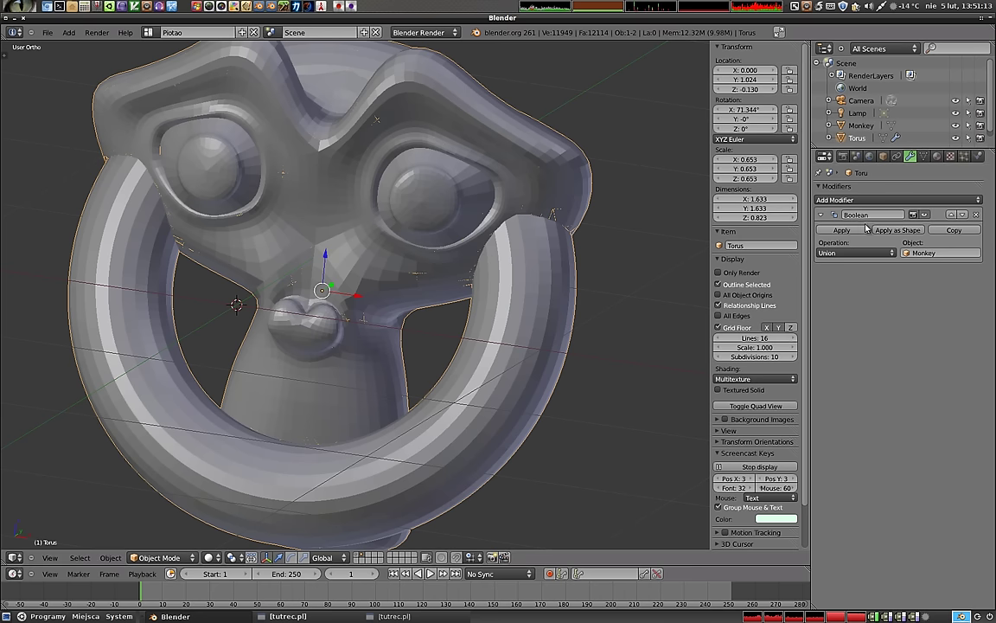
left_click(775, 208)
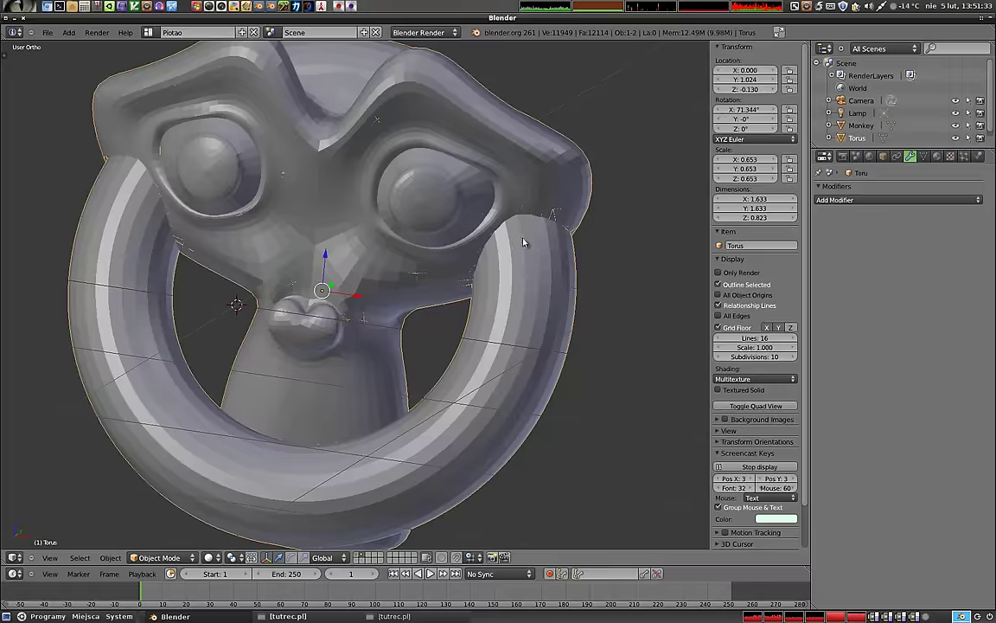
- Switch to wireframe display and move the merged torus along Y to about -0.83, clear of the original monkey head
middle_click_drag(510, 265, 422, 167)
key("z")
middle_click_drag(407, 216, 389, 242)
left_click_drag(390, 242, 404, 309)
scroll(405, 308, "down", 2)
scroll(405, 309, "down", 2)
middle_click_drag(405, 308, 431, 250, "shift")
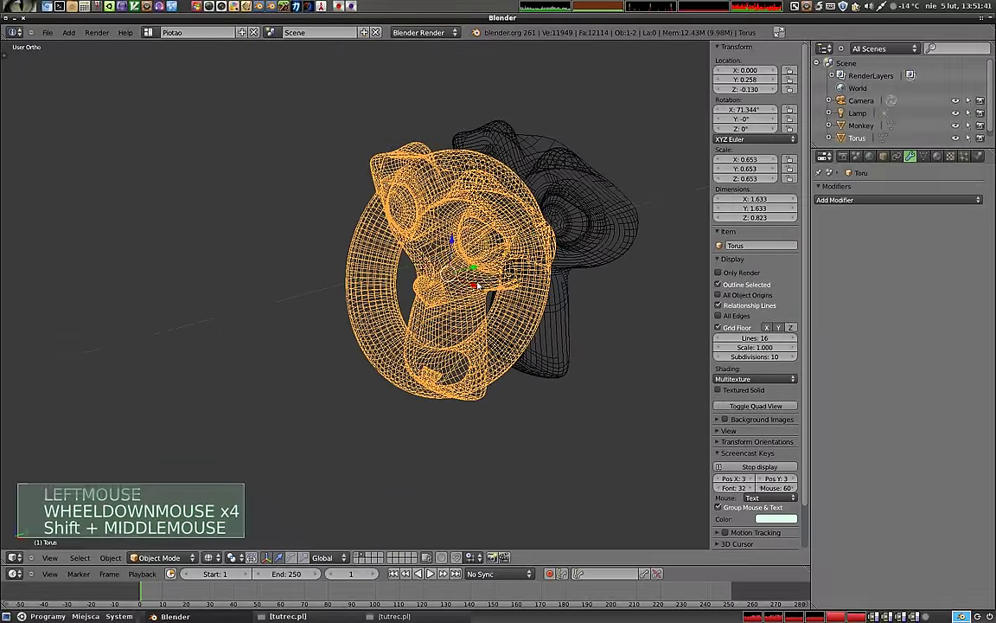
left_click_drag(432, 249, 435, 282)
- Delete the original monkey head behind the merged torus
right_click(494, 273)
key("x")
left_click(552, 229)
- Reset the merged torus's location to the origin and return to solid shading
right_click(362, 311)
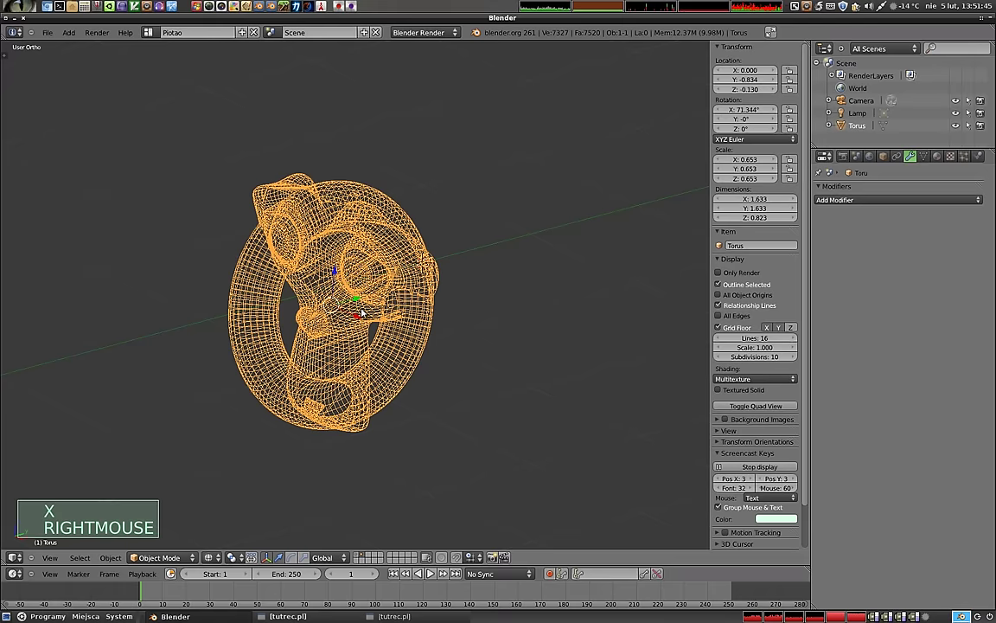
key("alt+g")
scroll(364, 311, "up", 4)
key("z")
mouse_move(411, 260)
middle_mouse_down()
mouse_move(464, 268)
mouse_move(506, 256)
middle_mouse_up()
- Examine the mesh topology where the torus joins the monkey head in Edit Mode, then return to Object Mode
key("Tab")
middle_click_drag(372, 212, 415, 221)
scroll(415, 220, "up", 5)
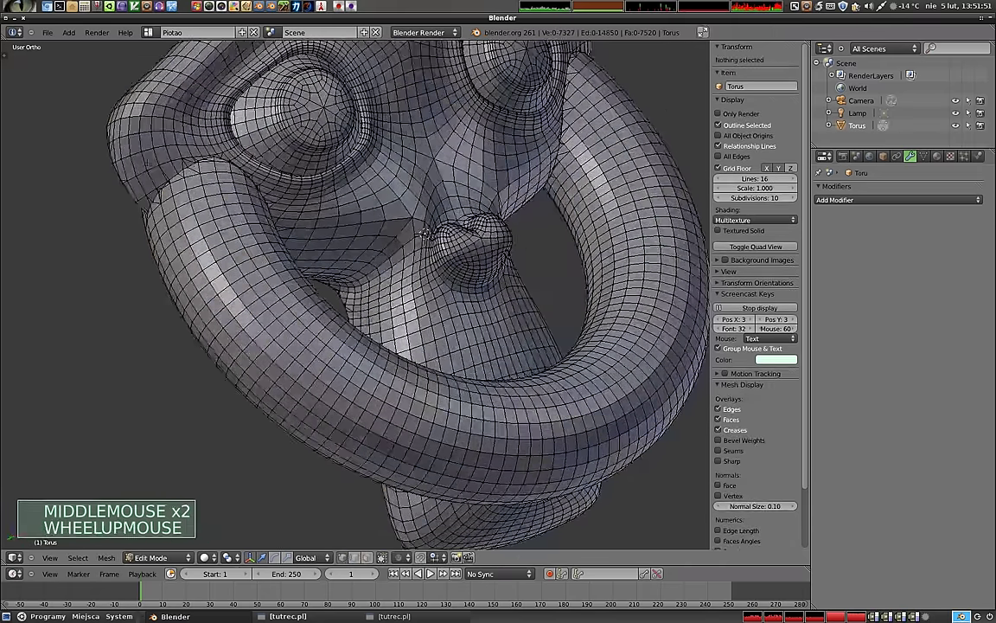
scroll(195, 173, "up", 1)
middle_click_drag(195, 172, 205, 234)
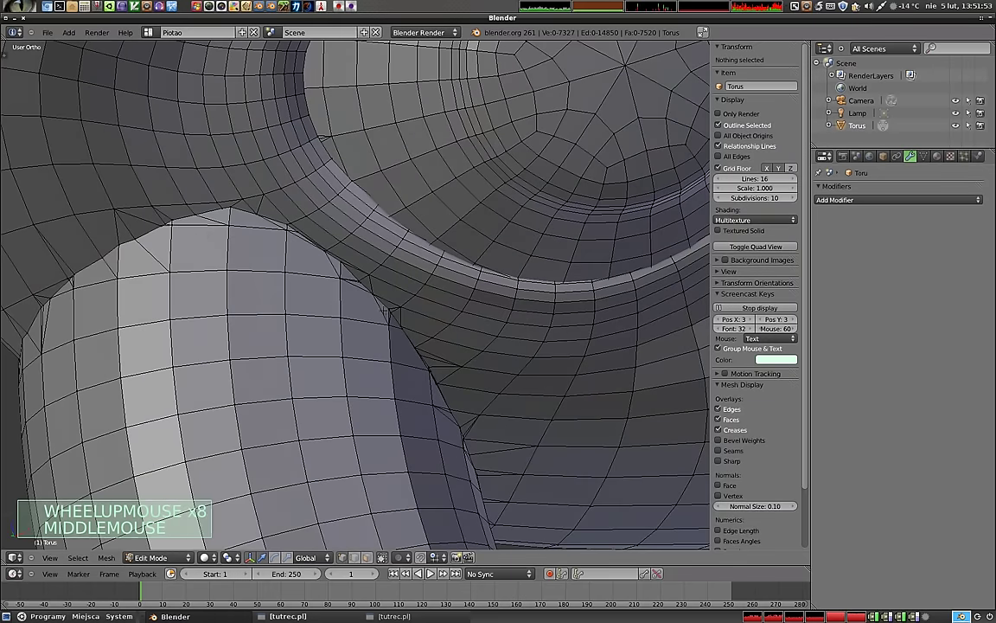
scroll(186, 226, "up", 6)
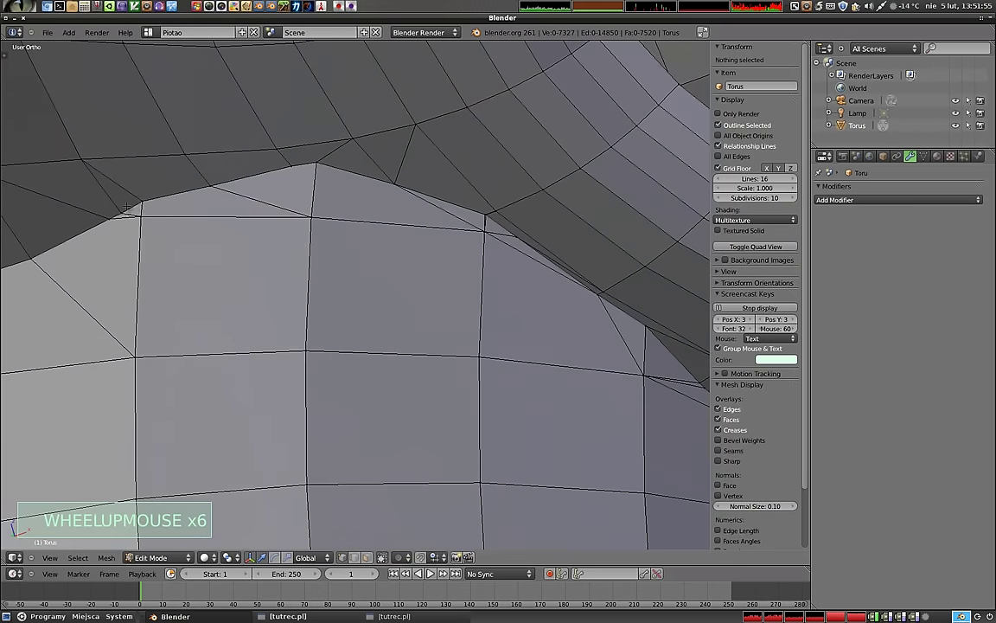
scroll(489, 235, "down", 11)
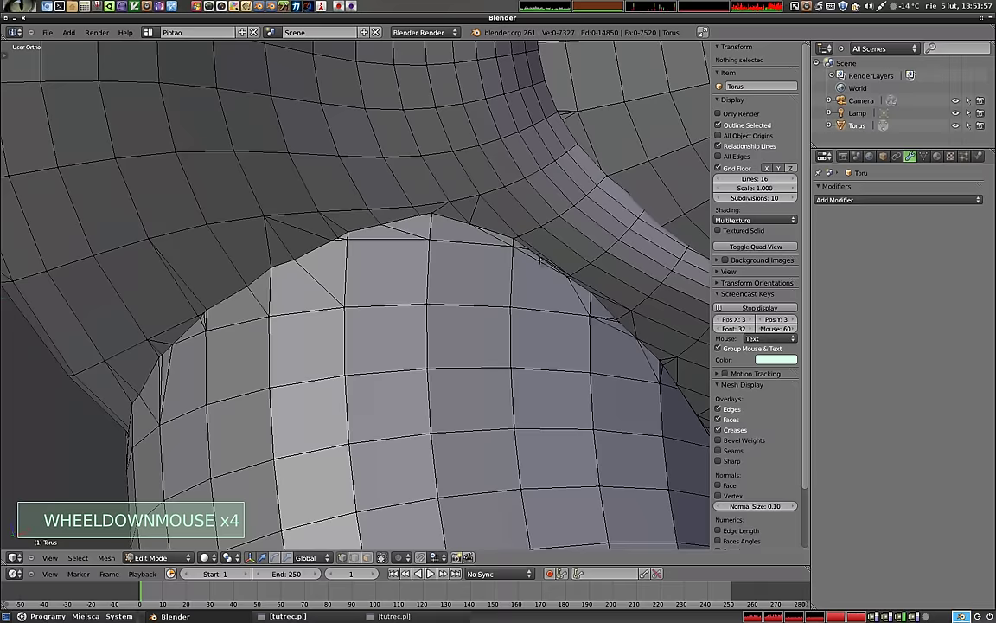
middle_click_drag(351, 281, 358, 471, "shift")
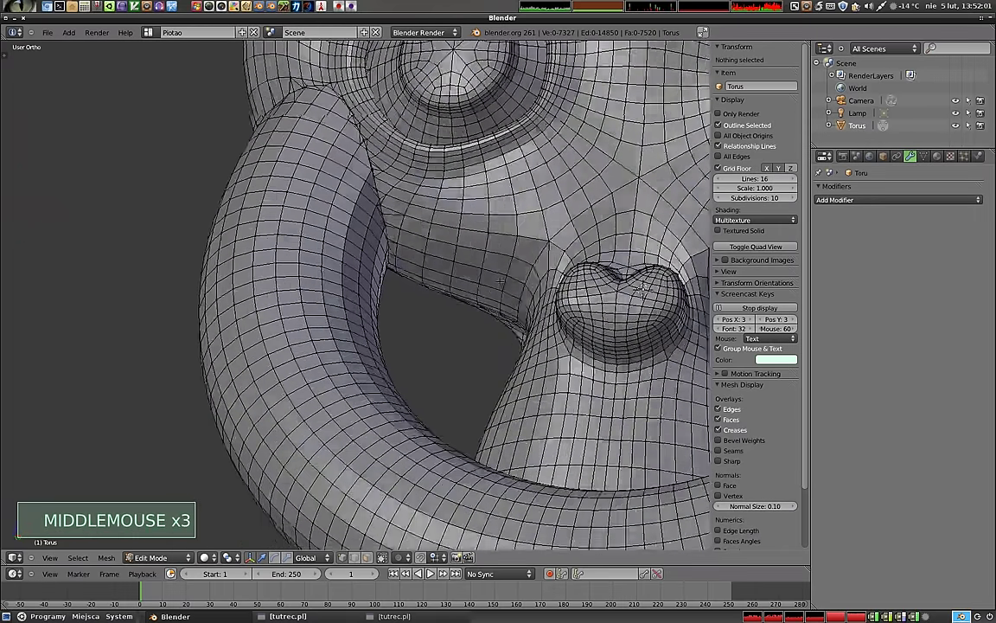
scroll(358, 470, "up", 5)
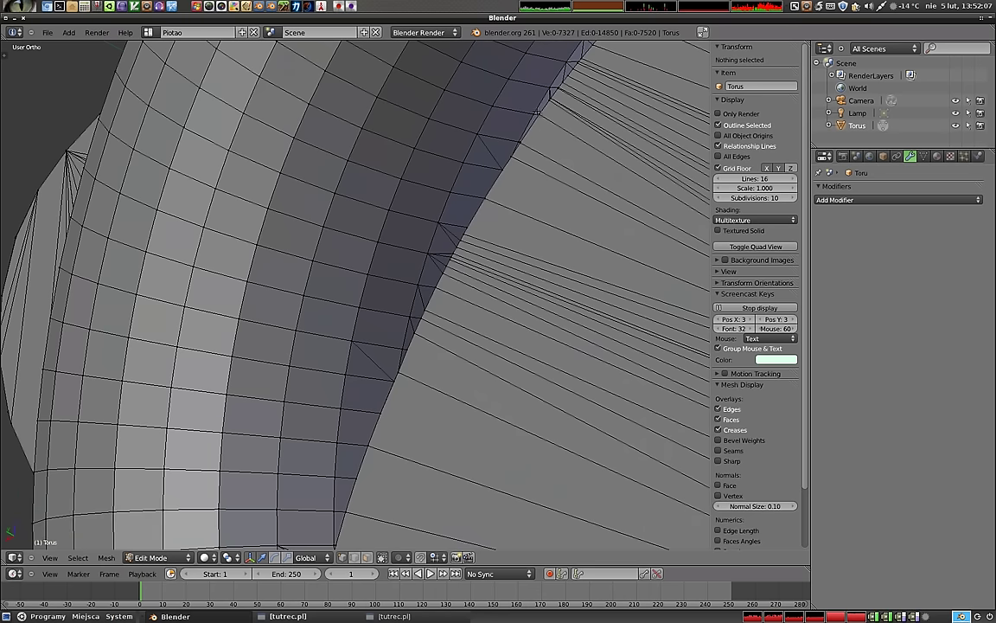
scroll(461, 276, "down", 11)
middle_click_drag(449, 264, 216, 324)
scroll(372, 294, "up", 6)
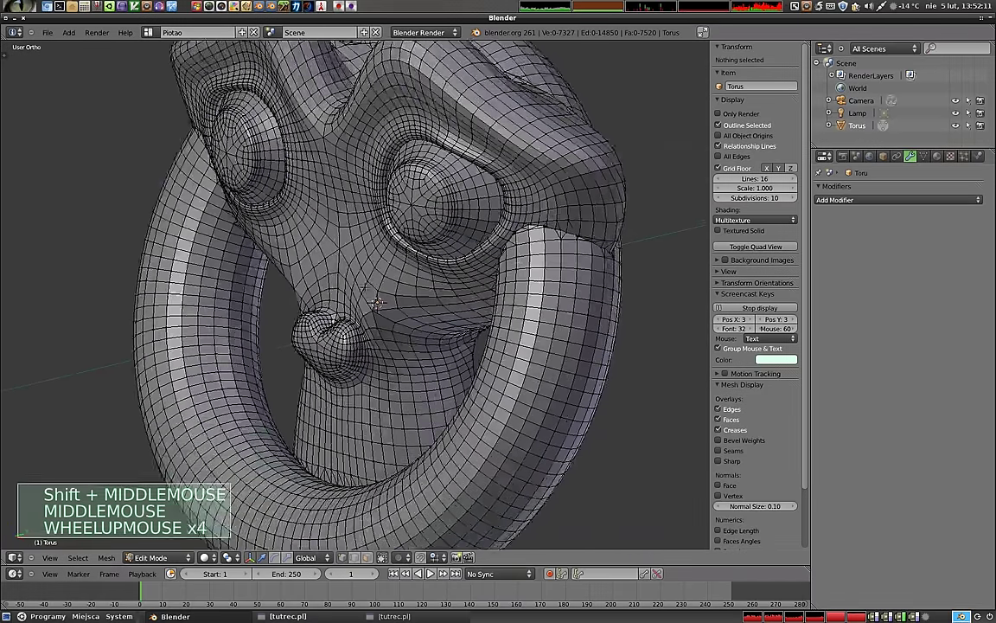
scroll(372, 294, "down", 3)
middle_click_drag(372, 294, 473, 231)
key("Tab")
scroll(381, 294, "down", 4)
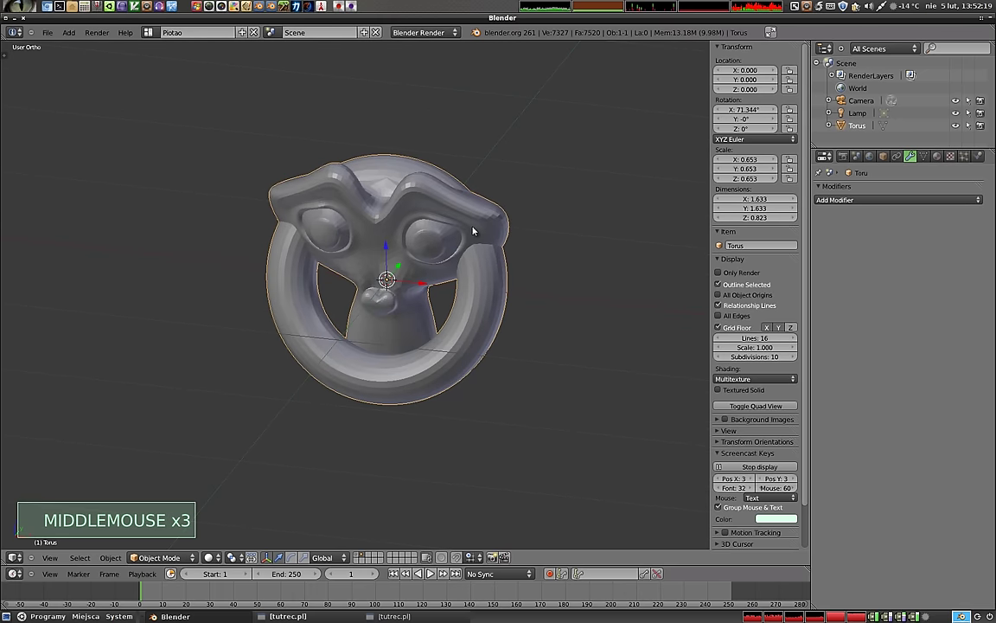
left_click(396, 617)
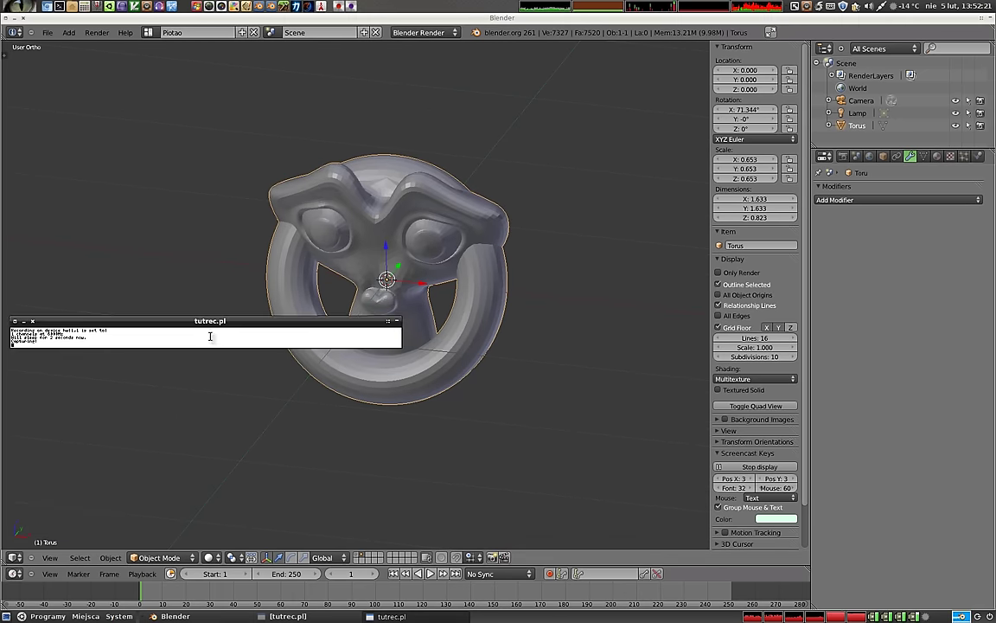